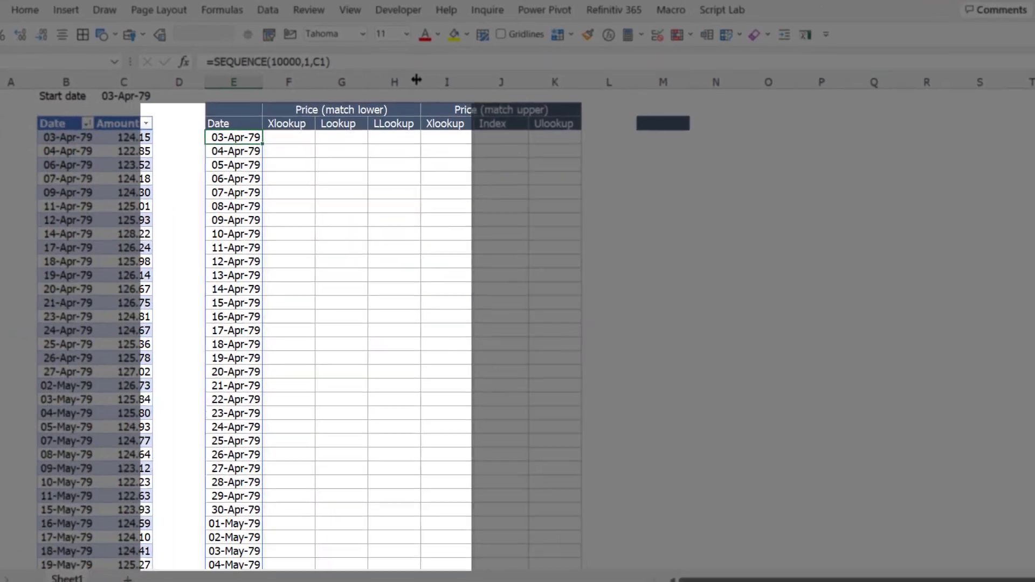
# Confirm the =SEQUENCE(10000,1,C1) formula in E4 that lists the daily dates.
pyautogui.press('F2')
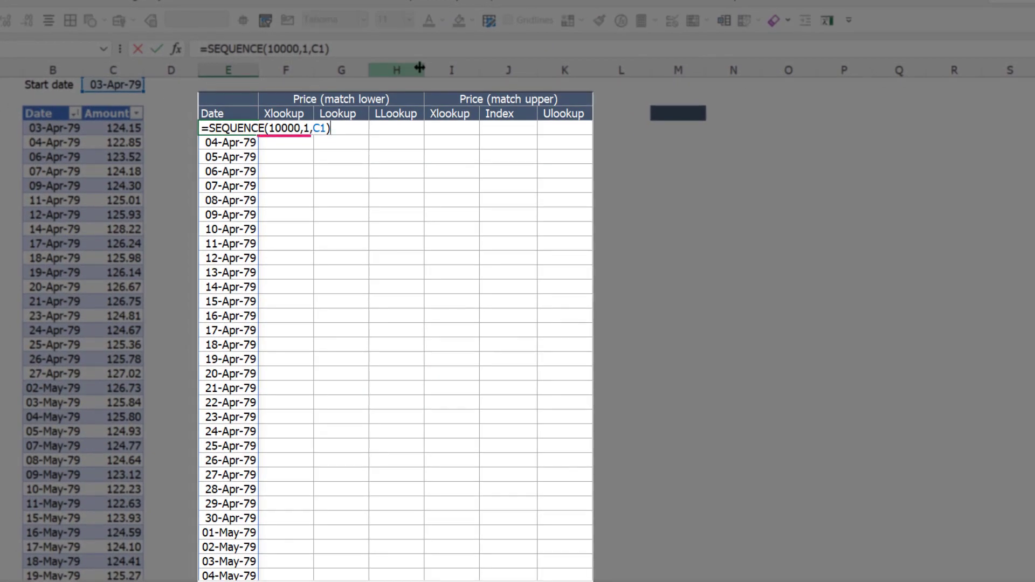
pyautogui.press('Tab')
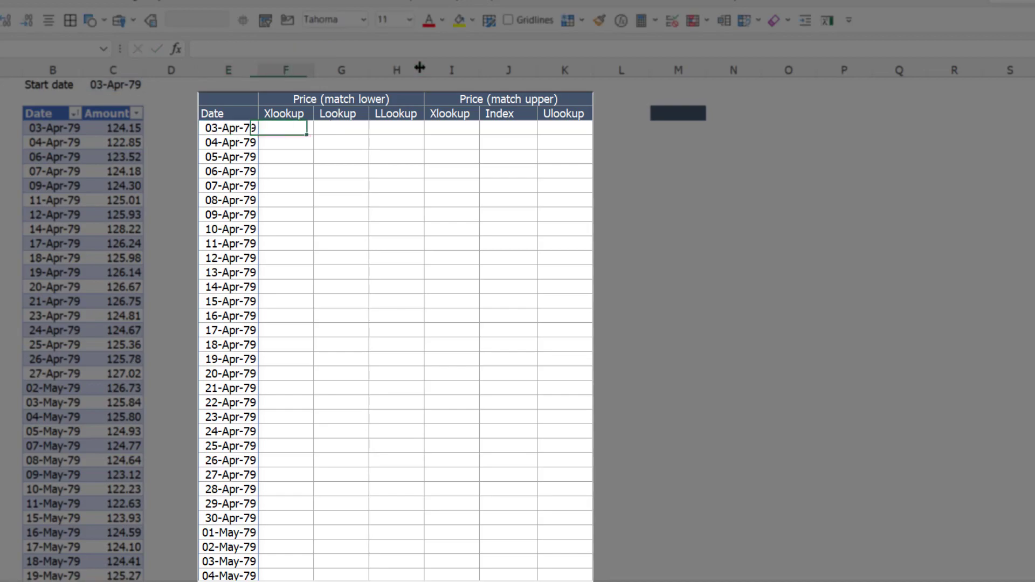
# Enter =XLOOKUP(DtList#,Table1[Date],Table1[Amount]) in F4 so exact-match prices spill down.
pyautogui.write('=')
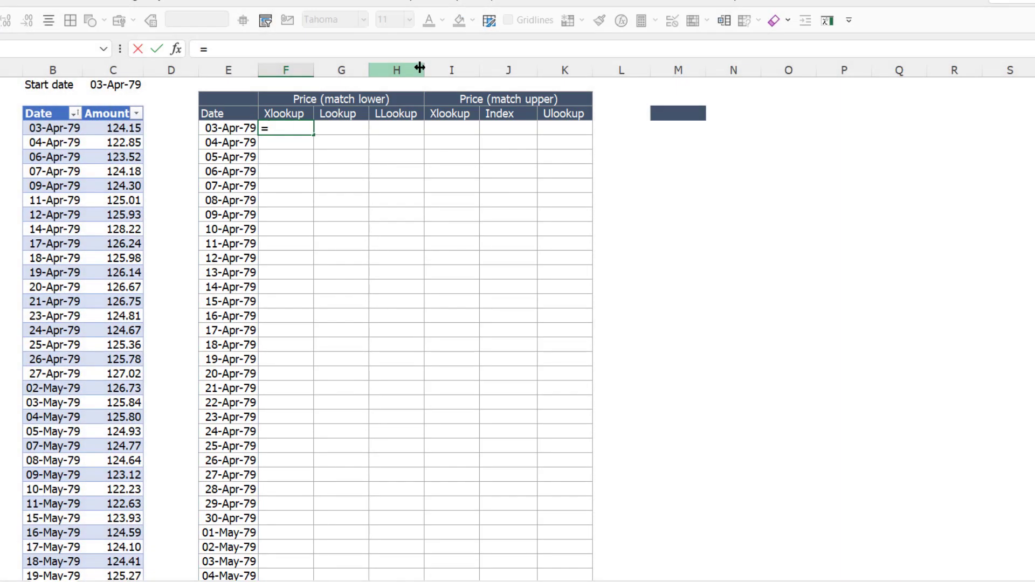
pyautogui.write('xl')
pyautogui.press('Tab')
pyautogui.write('DtList#')
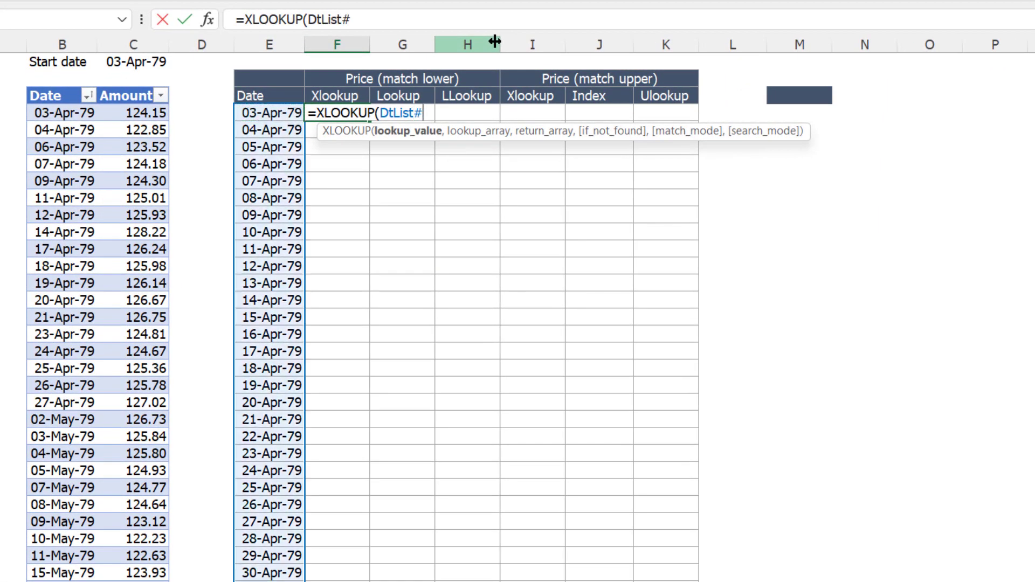
pyautogui.write(',')
pyautogui.click(68, 88)
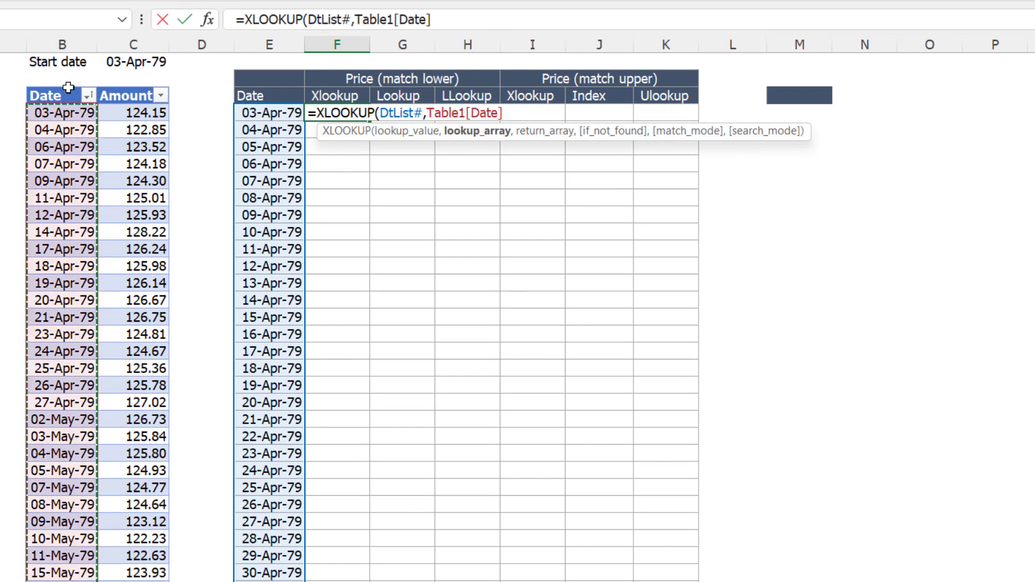
pyautogui.write(',')
pyautogui.click(115, 88)
pyautogui.write(')')
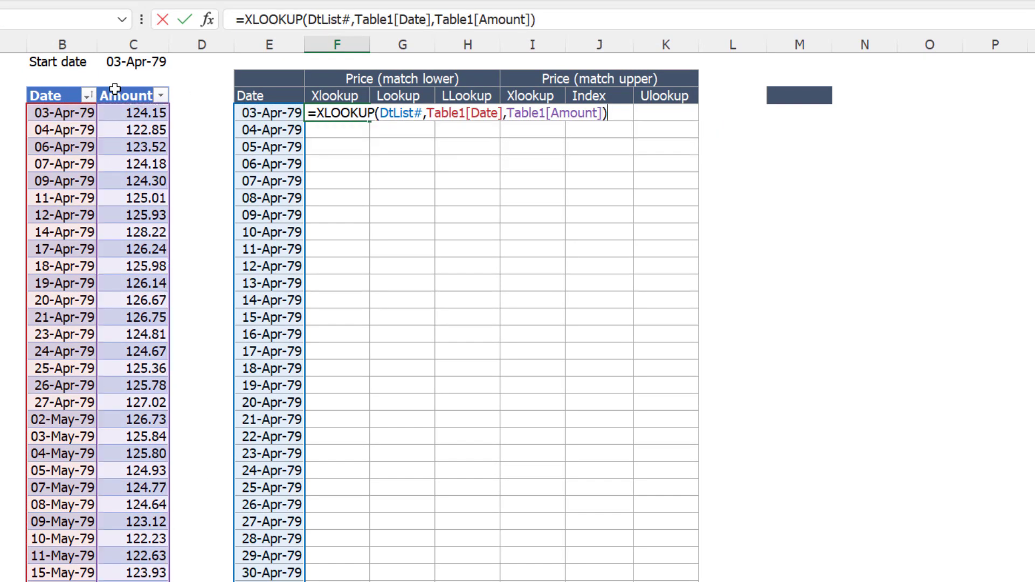
pyautogui.press('Return')
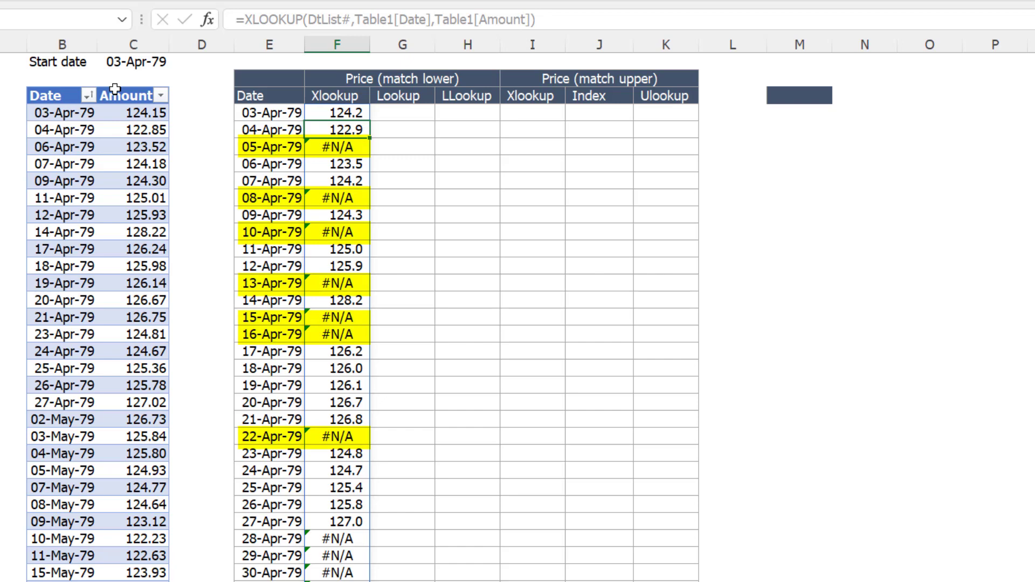
pyautogui.press('Up')
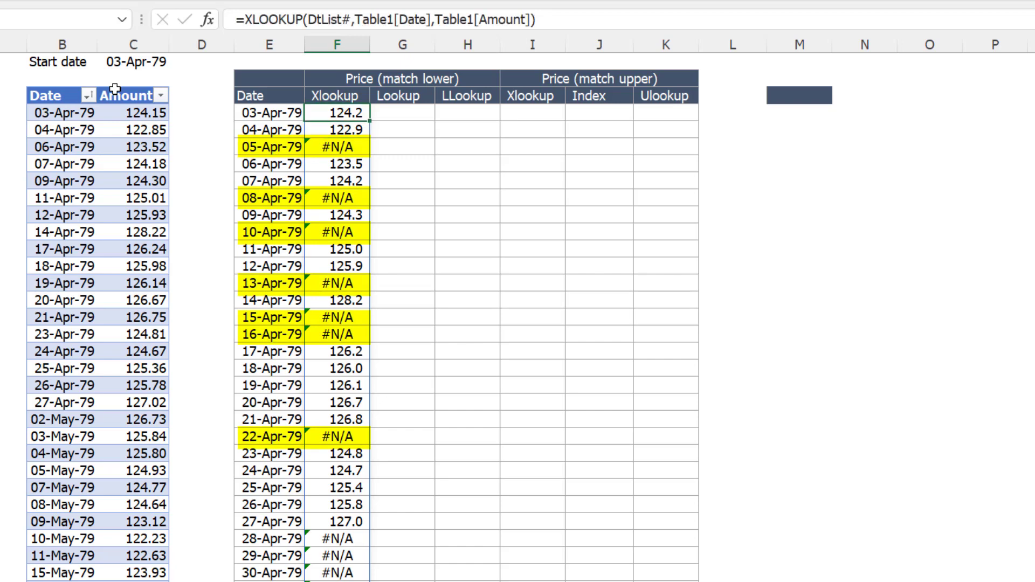
# Add match mode -1 to the F4 XLOOKUP so missing dates get the next lower price.
pyautogui.press('F2')
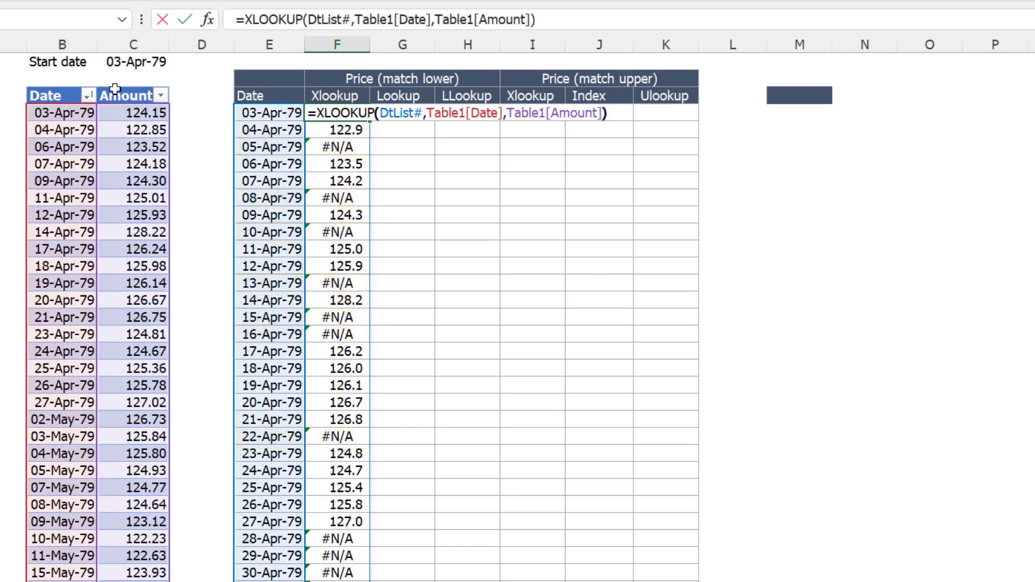
pyautogui.press('Left')
pyautogui.write(',,-1')
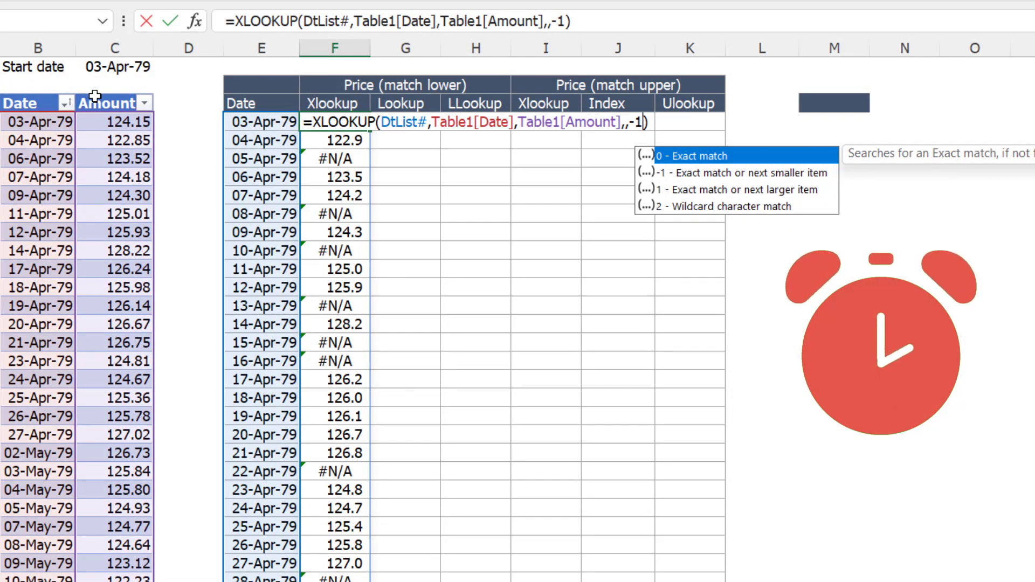
pyautogui.press('Return')
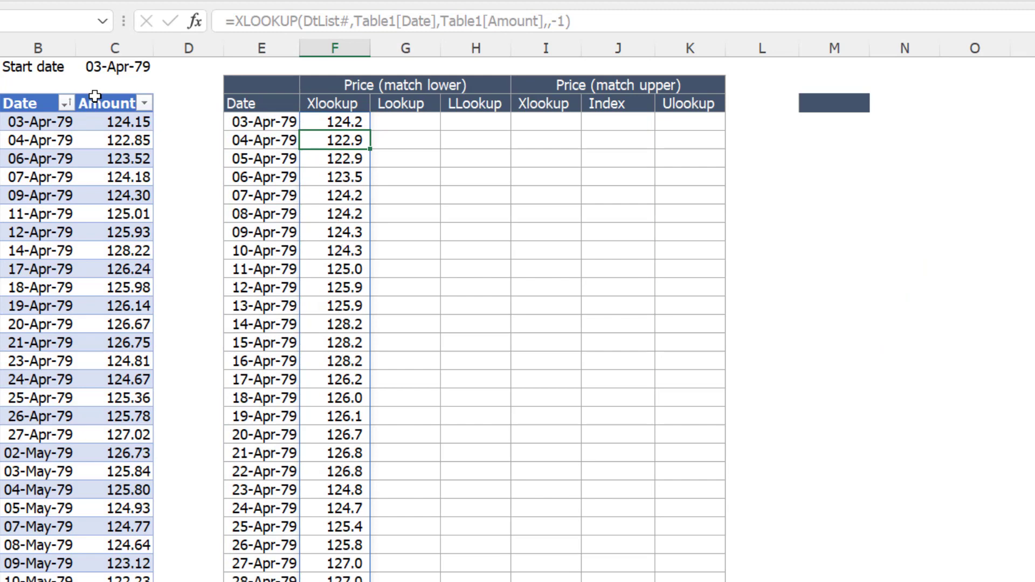
pyautogui.press('Up')
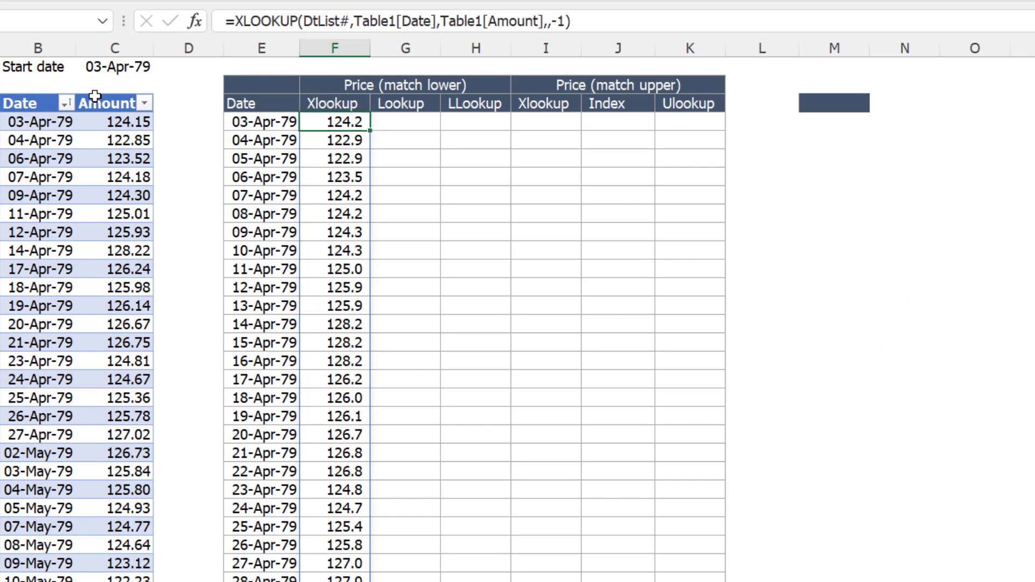
pyautogui.press('F2')
pyautogui.press('Escape')
pyautogui.press('Right')
# Enter a LOOKUP formula in G4 on DtList#, the table's Date column and its Amount column.
pyautogui.write('=Lookup')
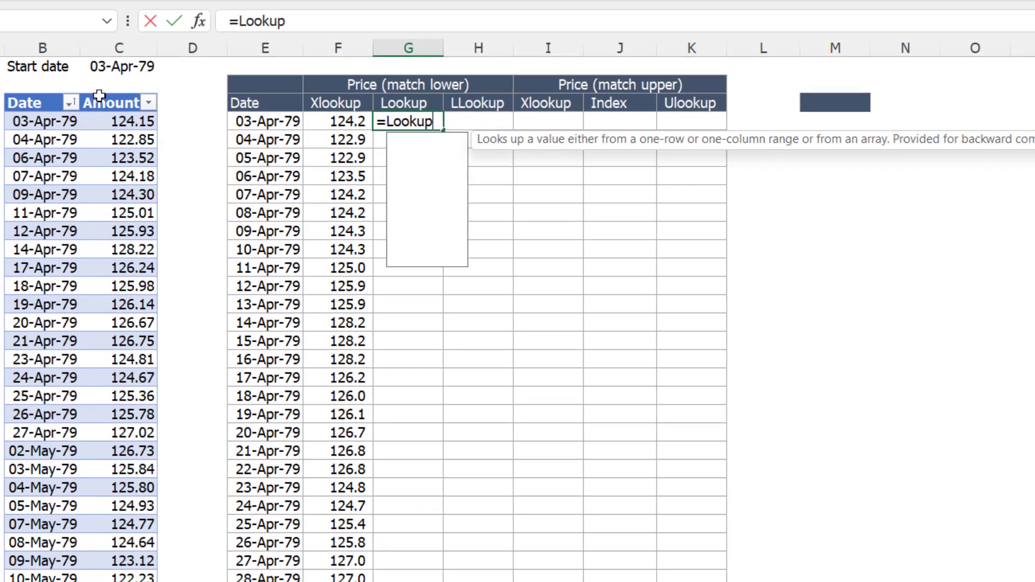
pyautogui.press('Tab')
pyautogui.write('DtList#,')
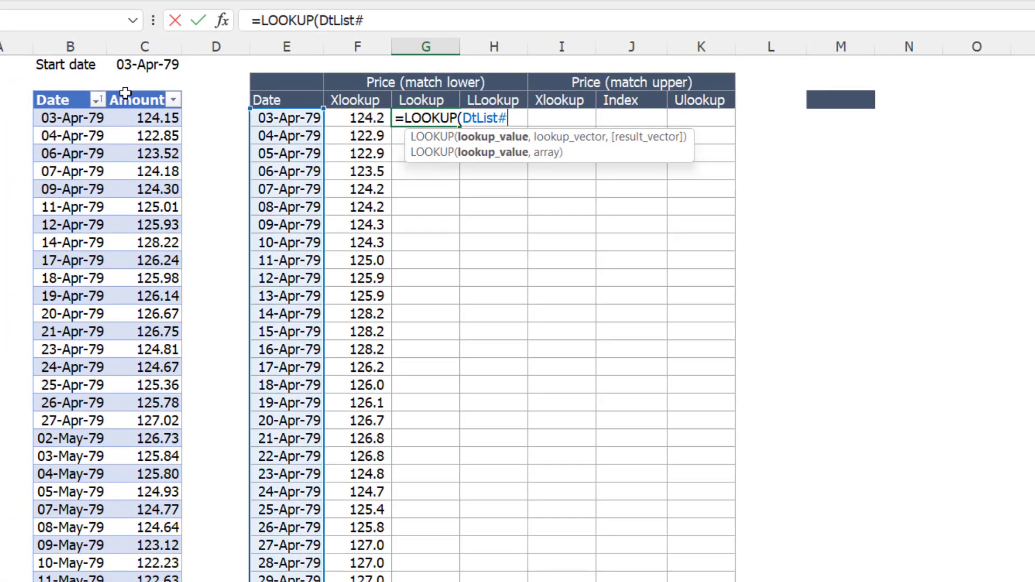
pyautogui.click(57, 92)
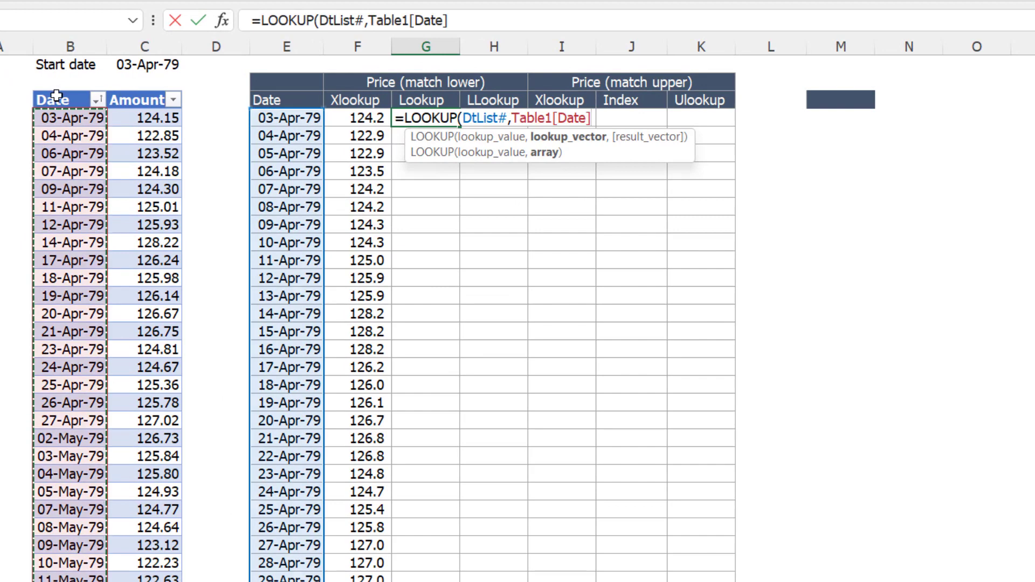
pyautogui.write(',')
pyautogui.click(122, 97)
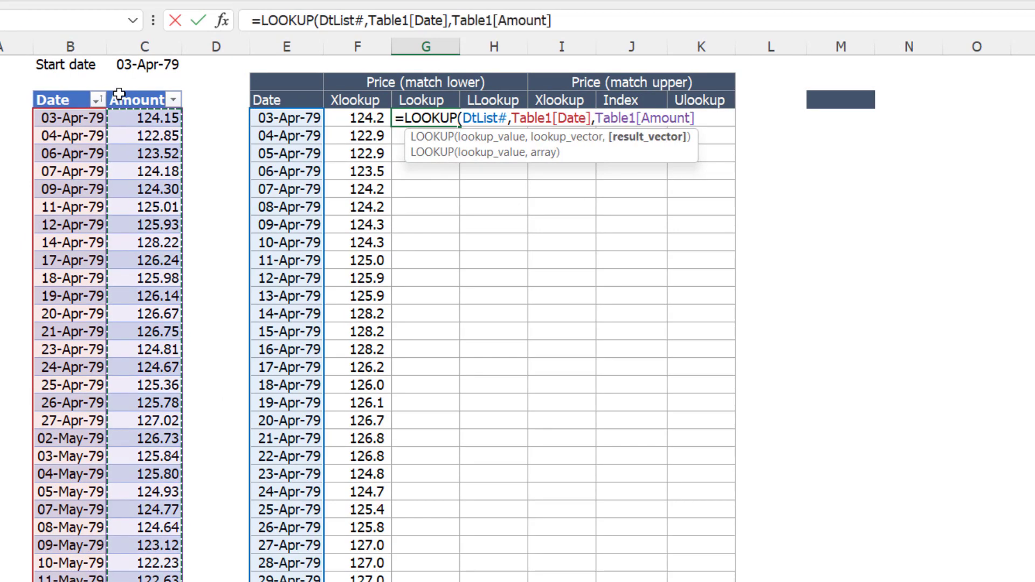
pyautogui.write(')')
pyautogui.press('Return')
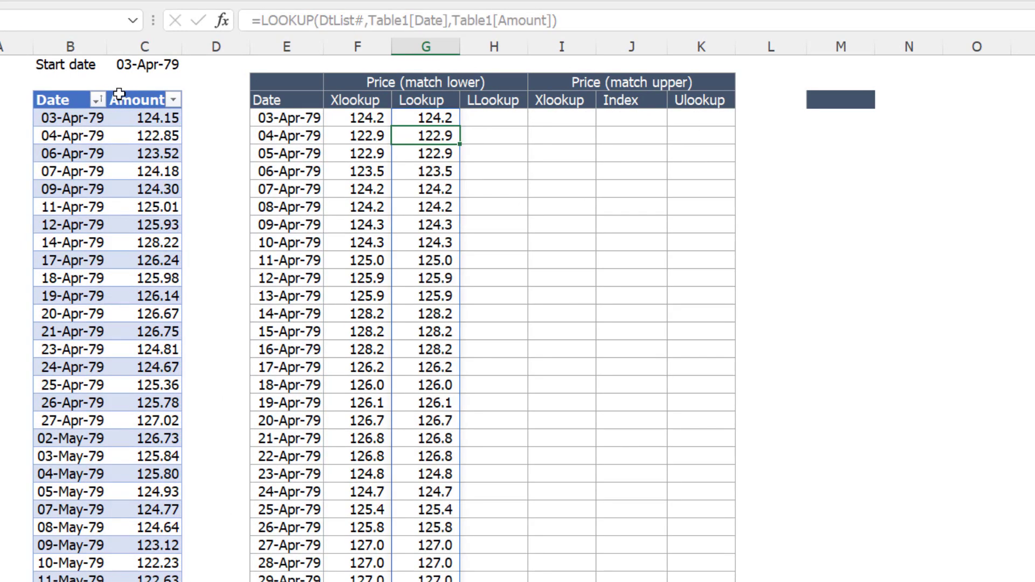
pyautogui.press('Up')
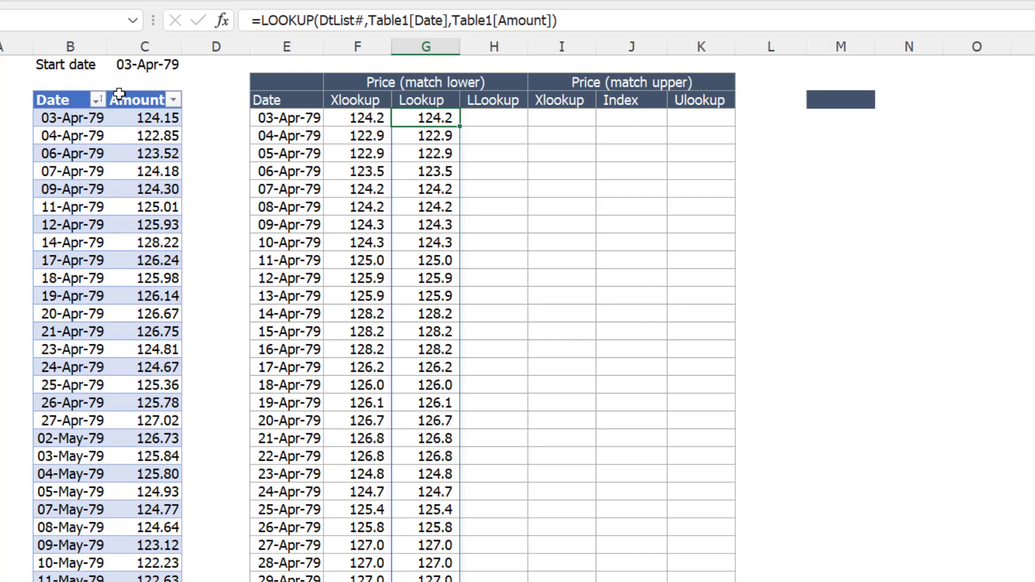
# Wrap the LOOKUP vectors as SORT(Table1[Date]) and SORTBY(Table1[Amount],Table1[Date]).
pyautogui.press('F2')
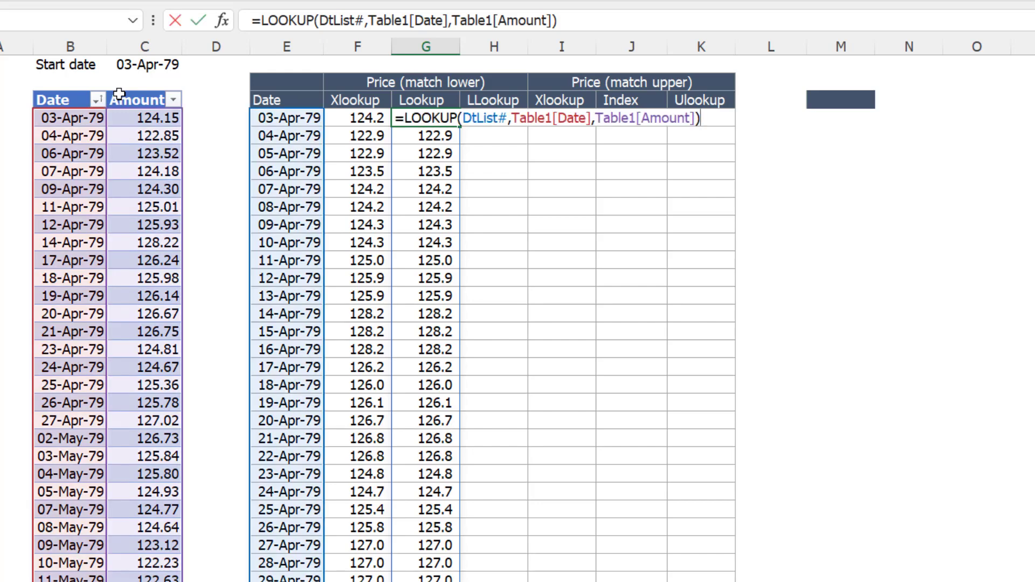
pyautogui.press('Left')
pyautogui.press('Left')
pyautogui.press('Left')
pyautogui.press('Left')
pyautogui.press('Left')
pyautogui.press('Left')
pyautogui.press('Left')
pyautogui.press('Left')
pyautogui.press('Left')
pyautogui.press('Left')
pyautogui.press('Left')
pyautogui.press('Left')
pyautogui.press('Left')
pyautogui.press('Left')
pyautogui.press('Left')
pyautogui.press('Left')
pyautogui.press('Left')
pyautogui.press('Left')
pyautogui.press('Left')
pyautogui.press('Left')
pyautogui.press('Left')
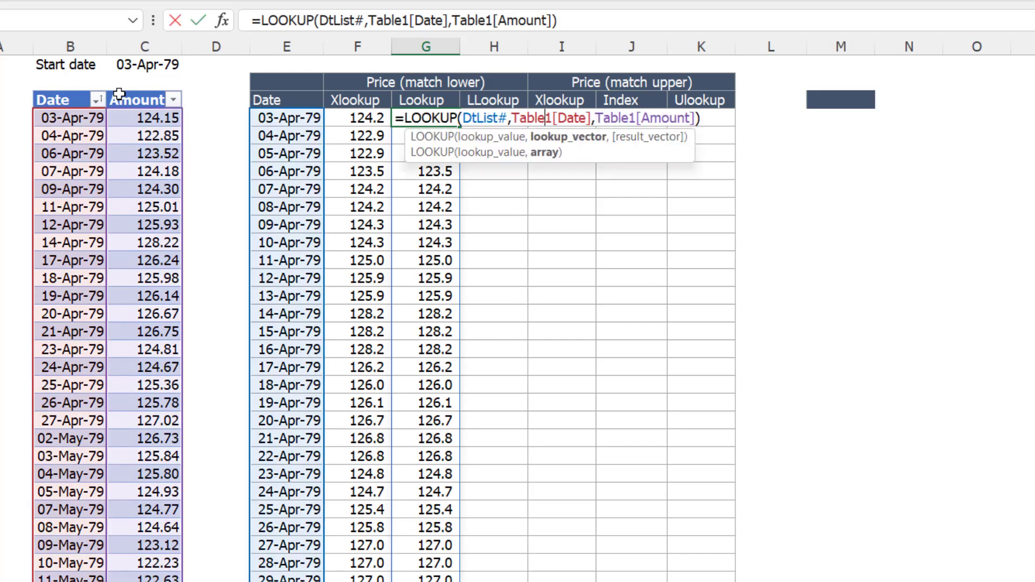
pyautogui.press('Left')
pyautogui.press('Left')
pyautogui.write('SORT(')
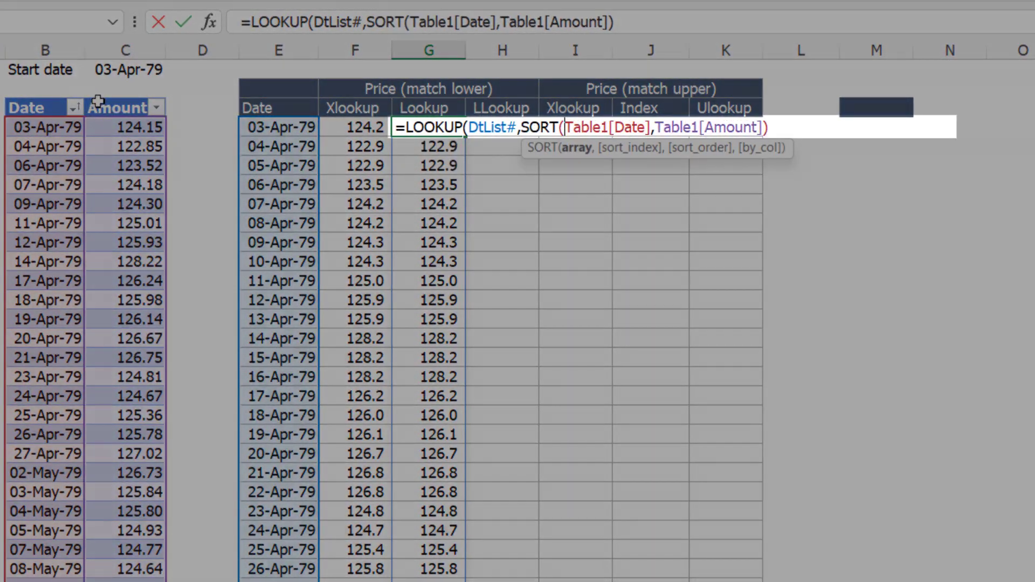
pyautogui.press('Right')
pyautogui.press('Right')
pyautogui.press('Right')
pyautogui.press('Right')
pyautogui.press('Right')
pyautogui.press('Right')
pyautogui.press('Right')
pyautogui.press('Right')
pyautogui.press('Right')
pyautogui.press('Right')
pyautogui.press('Right')
pyautogui.press('Right')
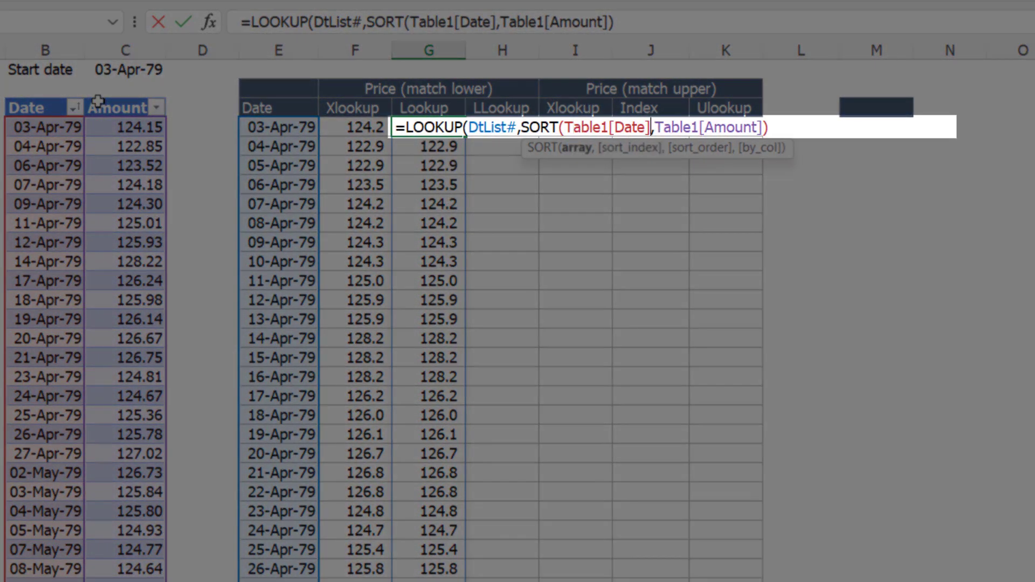
pyautogui.write('),Sortb')
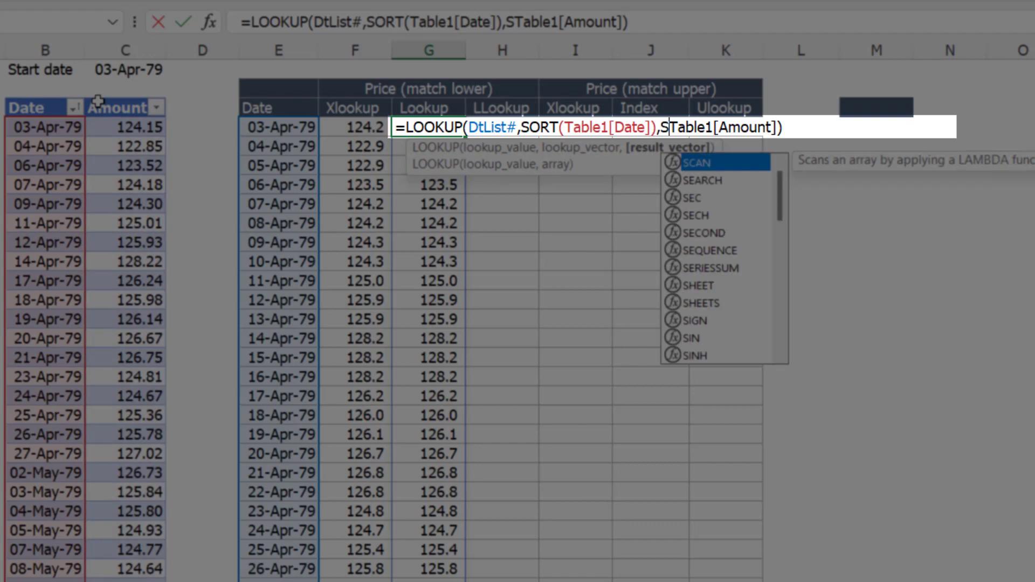
pyautogui.press('Tab')
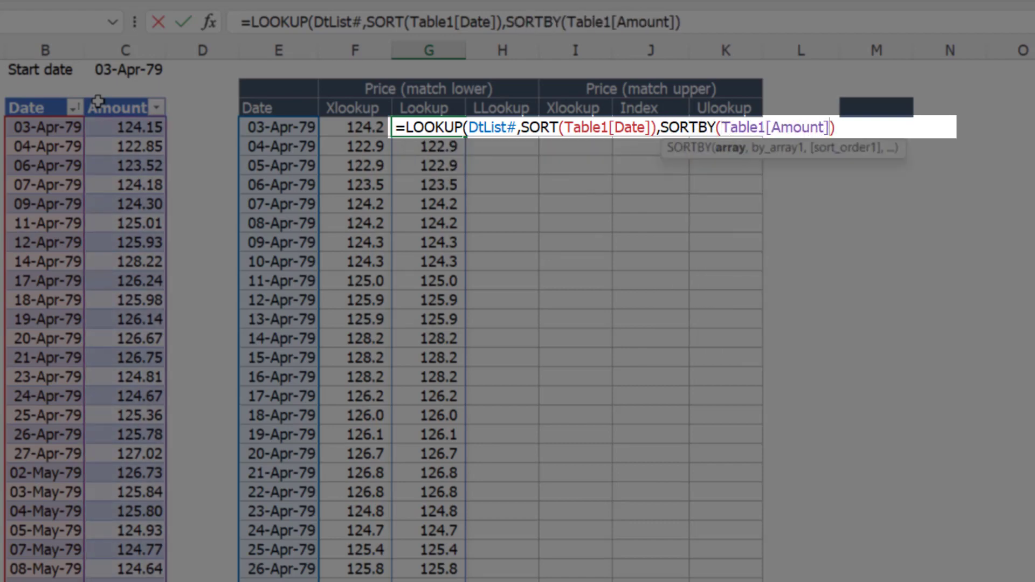
pyautogui.write(',Tab')
pyautogui.press('Tab')
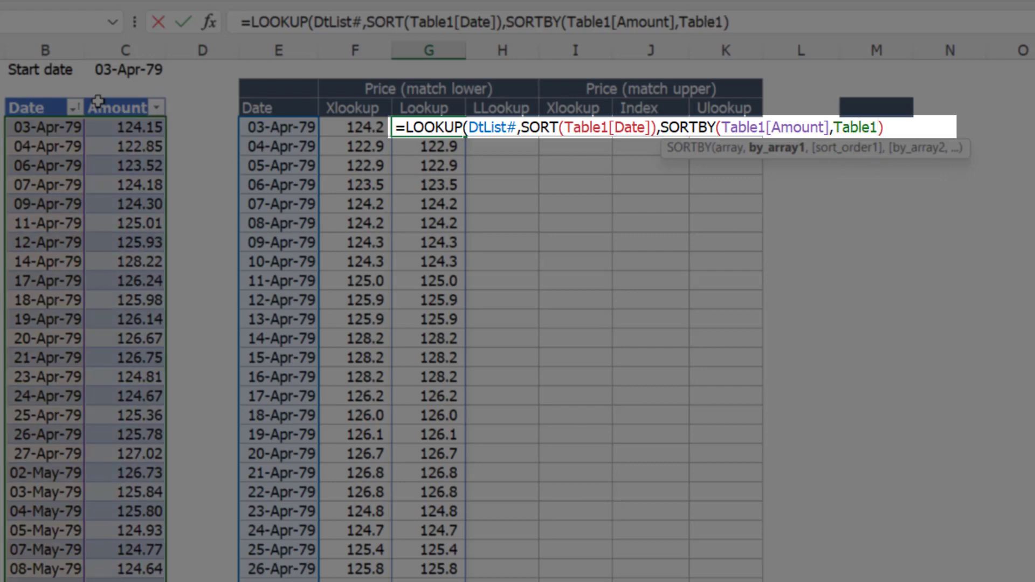
pyautogui.write('Date')
pyautogui.press('Tab')
pyautogui.write(']')
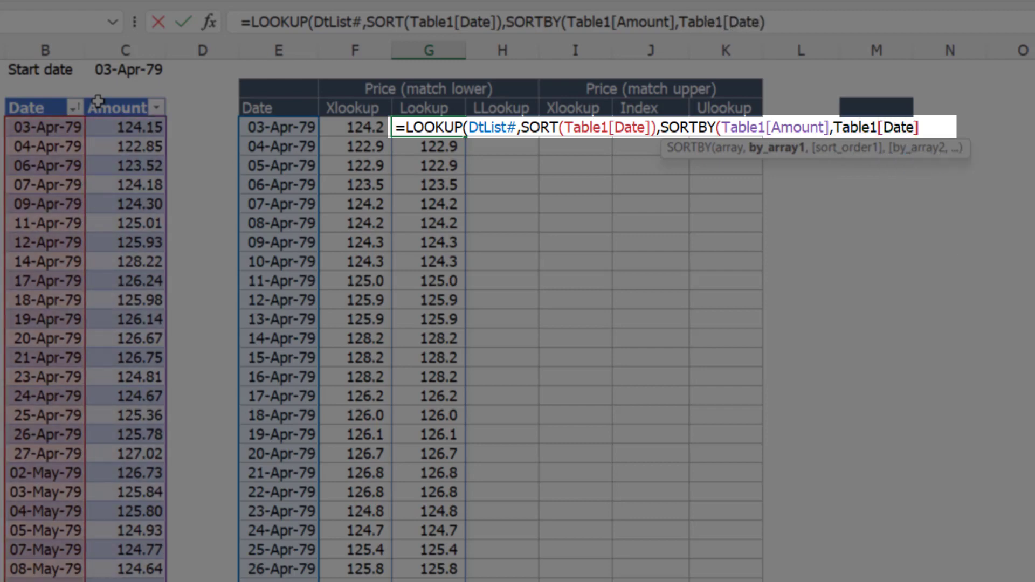
pyautogui.write('))')
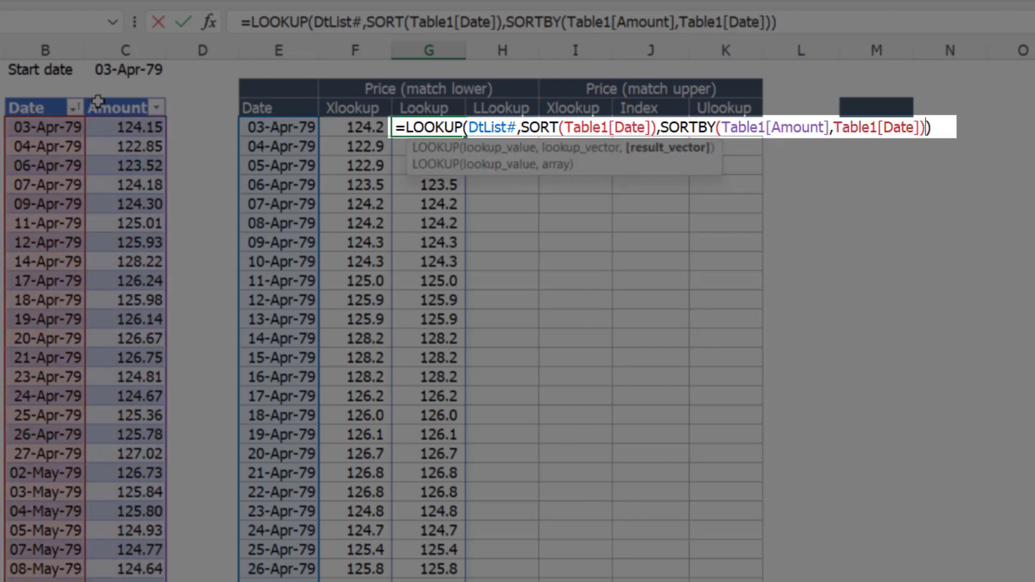
pyautogui.press('Return')
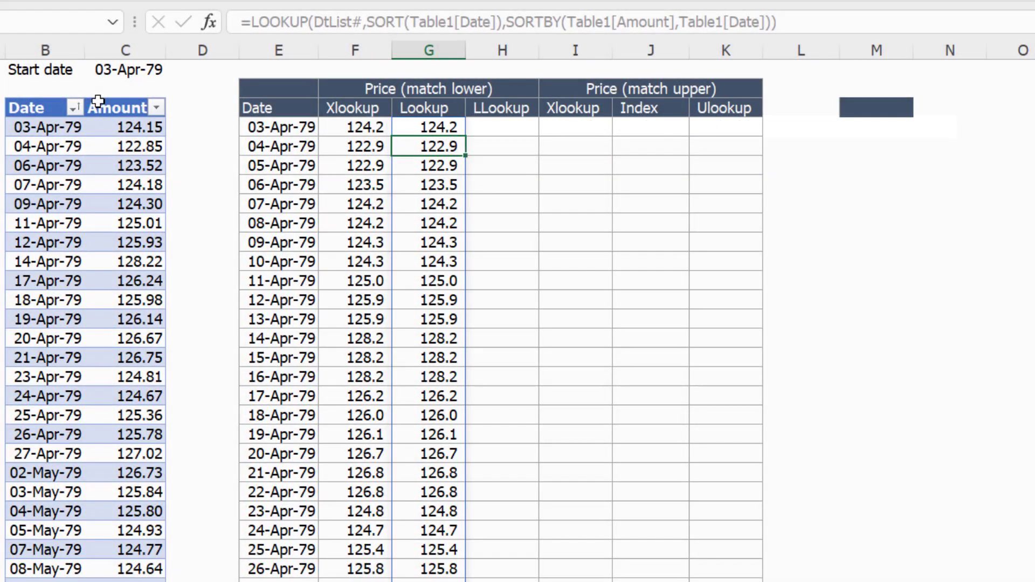
pyautogui.press('F2')
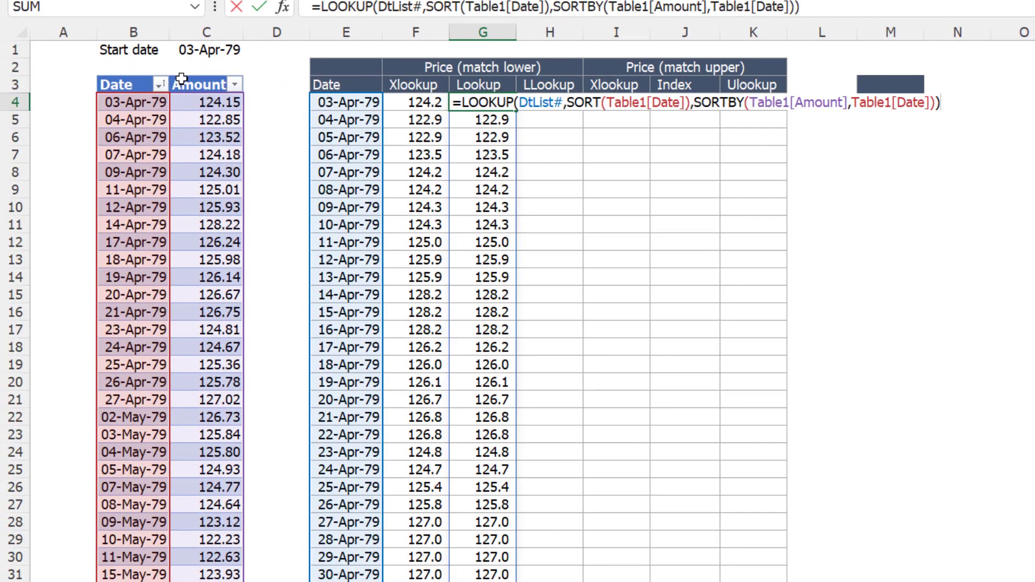
# Sort Table1 by Date from newest to oldest.
pyautogui.press('Escape')
pyautogui.press('Left')
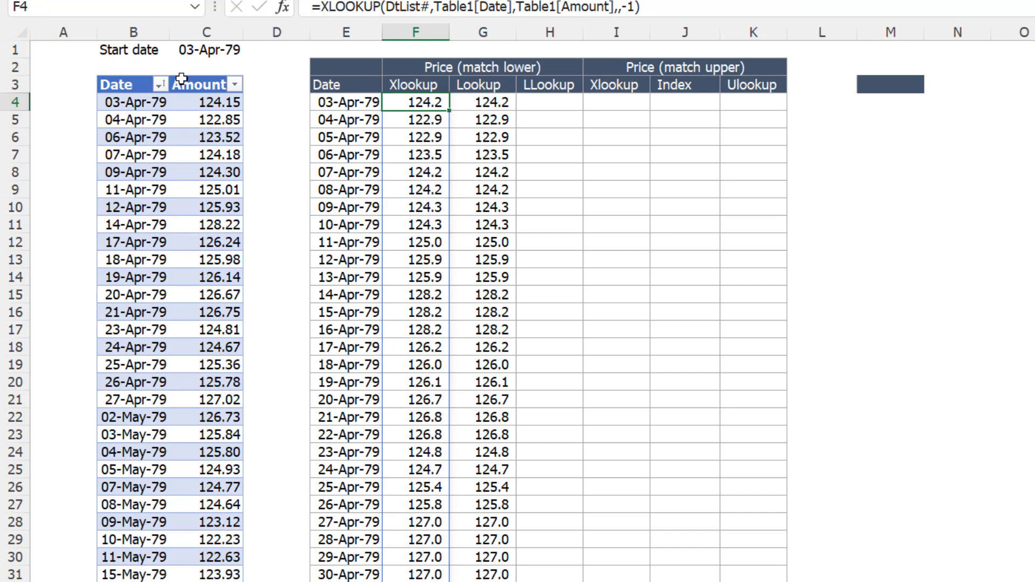
pyautogui.click(160, 85)
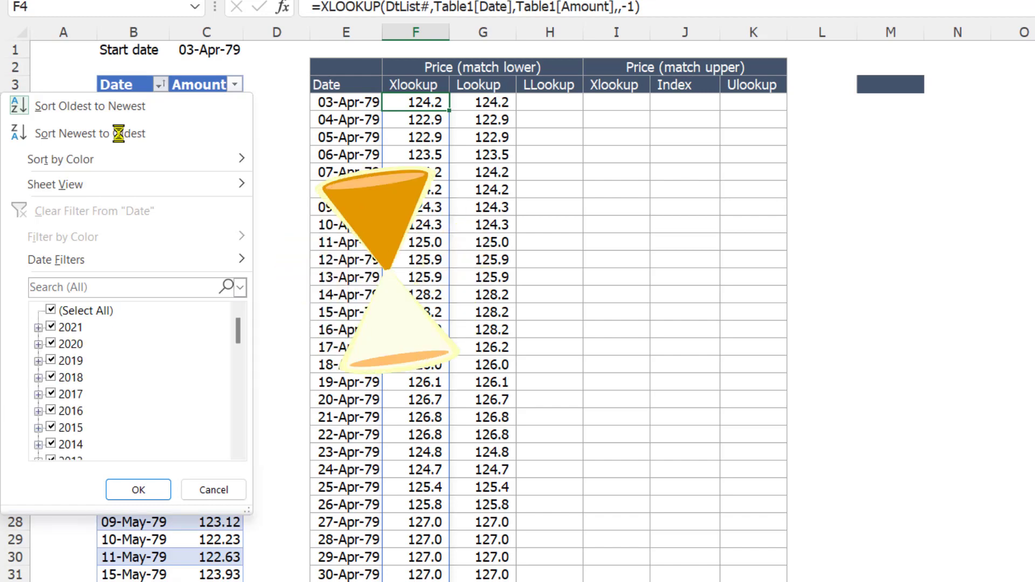
pyautogui.click(121, 134)
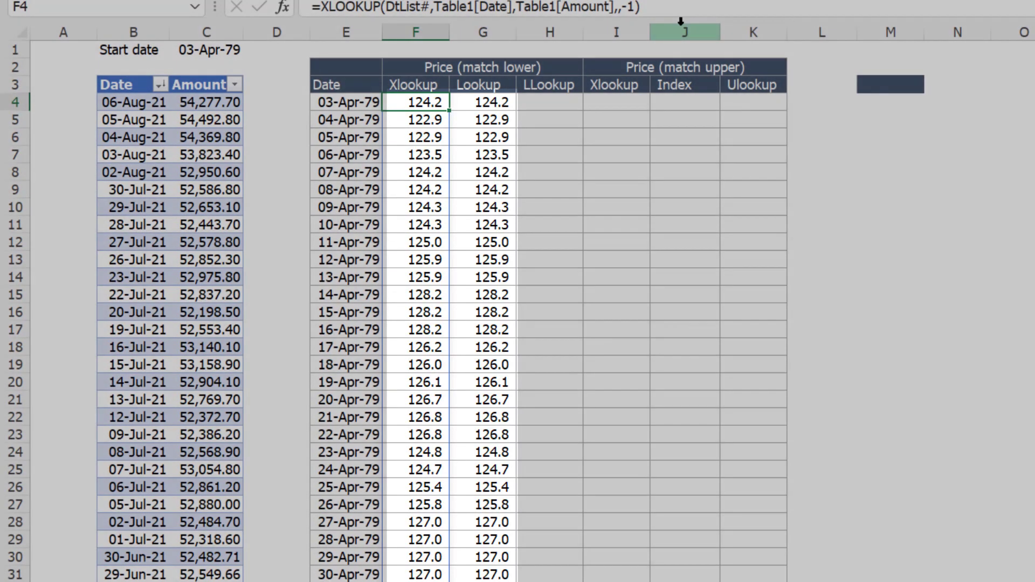
pyautogui.press('F2')
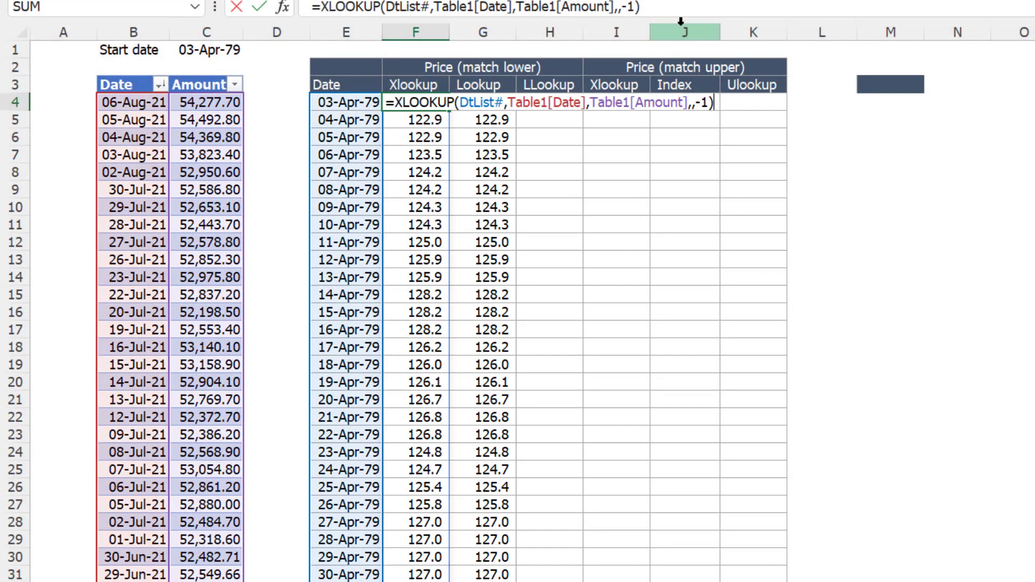
pyautogui.press('Left')
pyautogui.press('Left')
pyautogui.press('BackSpace')
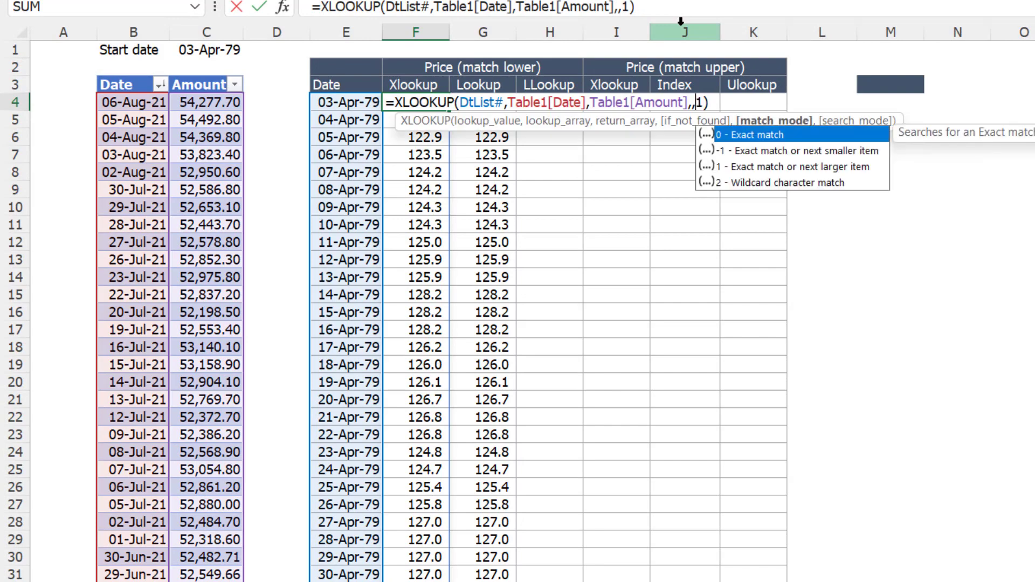
pyautogui.press('Down')
pyautogui.press('Down')
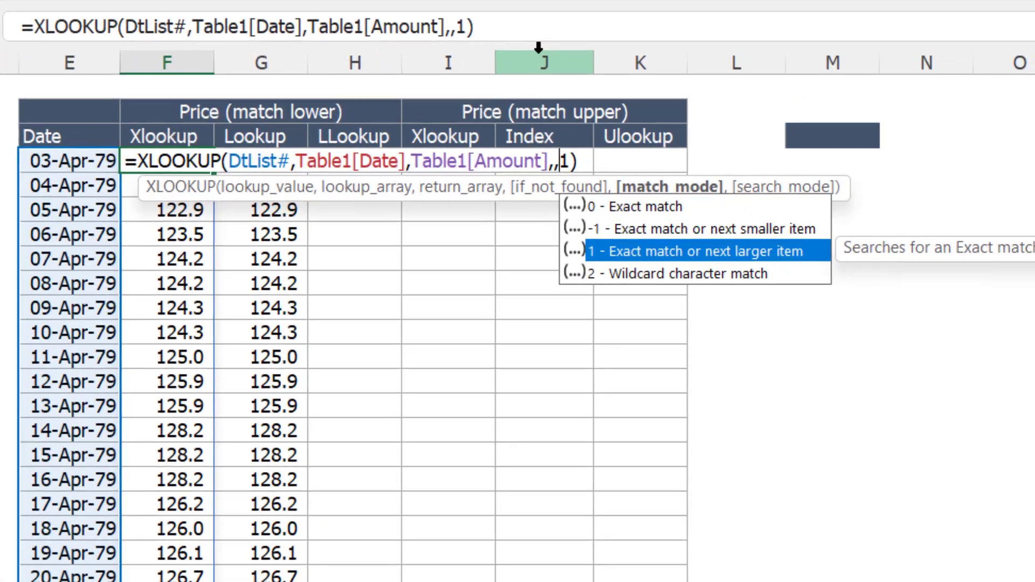
pyautogui.press('Up')
pyautogui.press('Escape')
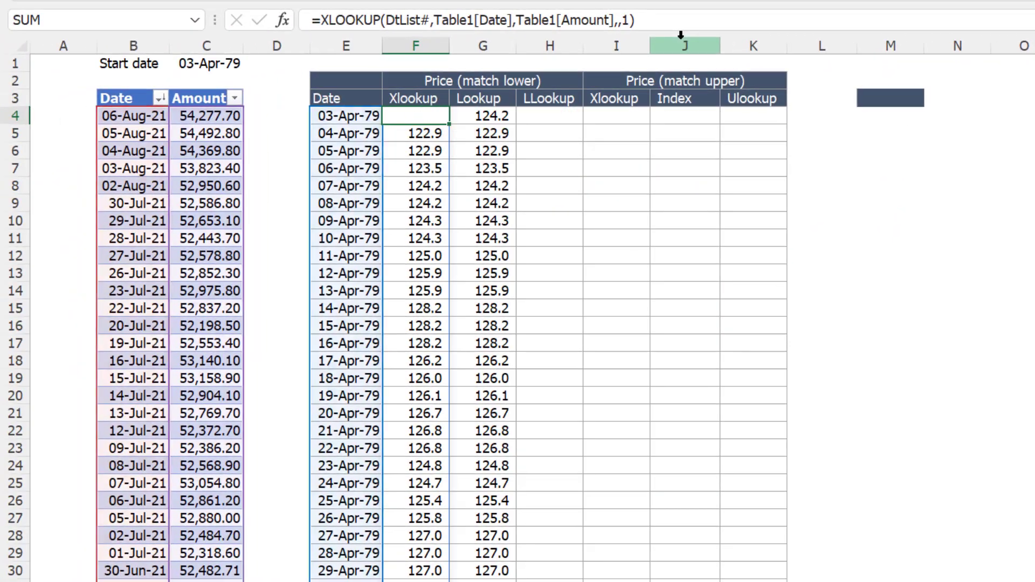
pyautogui.press('Escape')
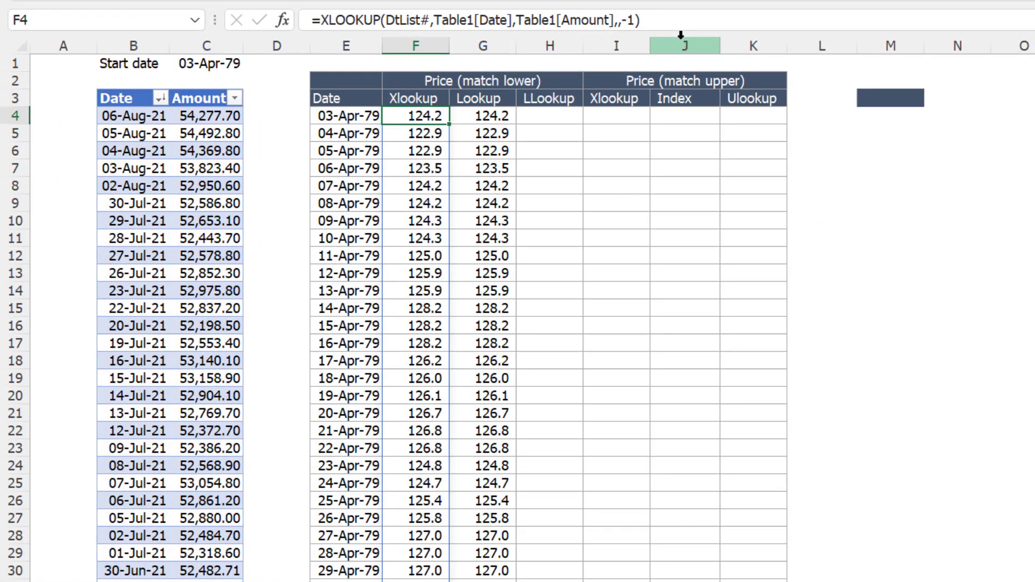
pyautogui.press('Right')
pyautogui.press('F2')
pyautogui.press('Escape')
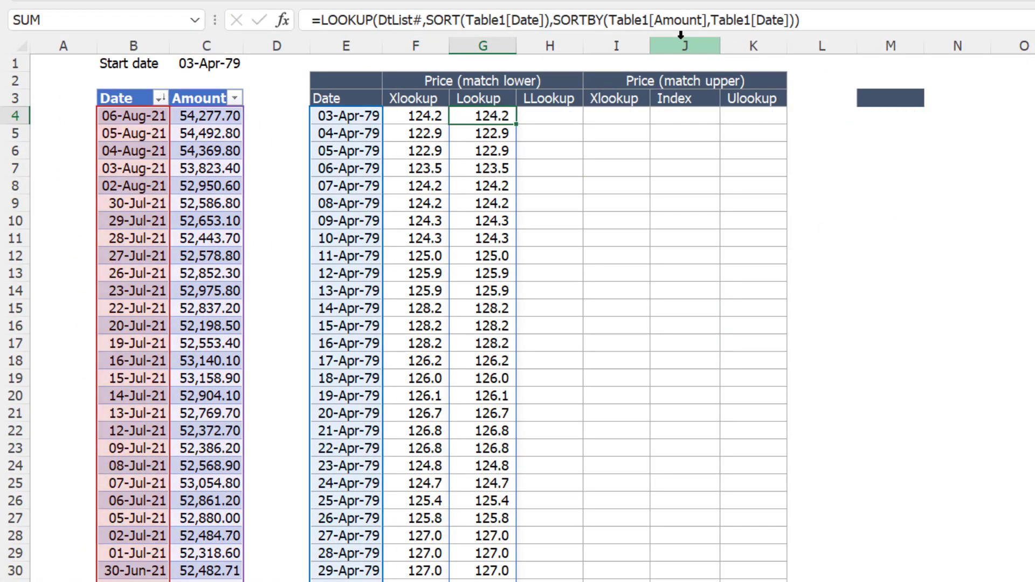
pyautogui.press('Right')
pyautogui.press('Right')
pyautogui.press('Right')
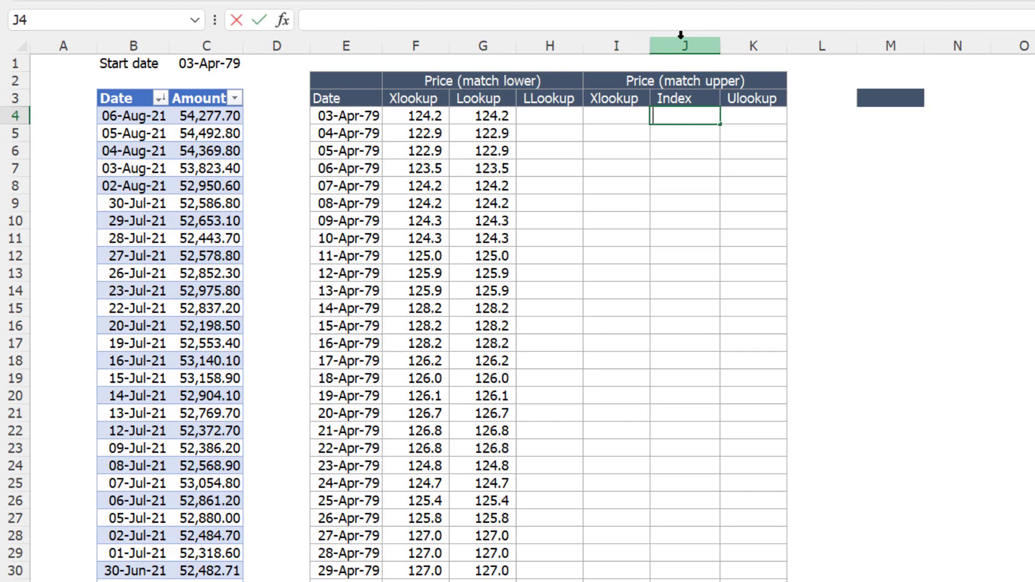
pyautogui.write('=LET(Dts, SORT(Table1[Date],1,-1),         Values, SORTBY(Table1[Amount], Table1[Date], -1),         Pos, MATCH(G4#,Dts,-1),         IFERROR(INDEX(Values, Pos),"NA"))')
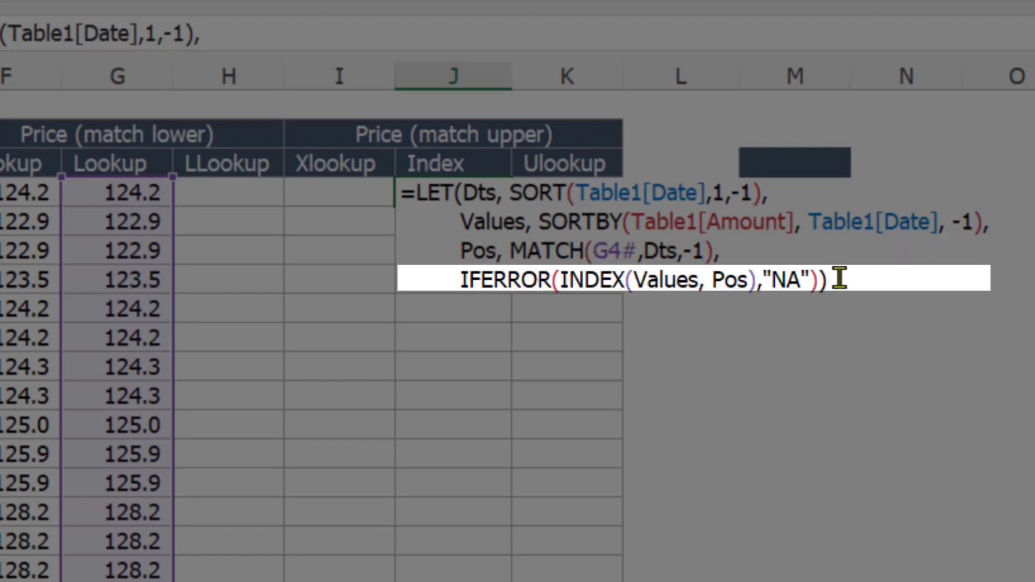
# Commit the LET formula in J4 so the Index column spills its results.
pyautogui.press('Return')
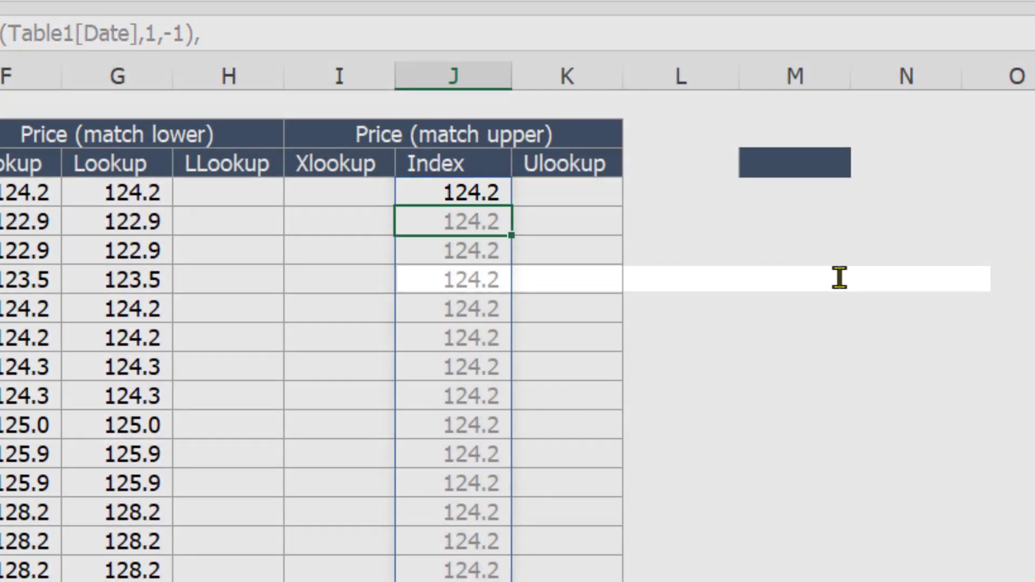
pyautogui.press('Up')
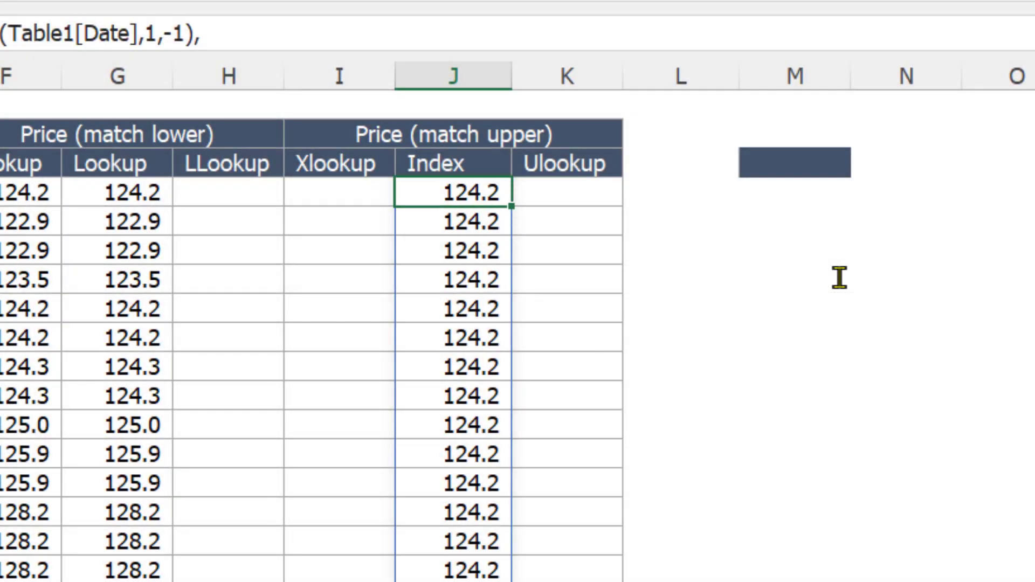
pyautogui.press('Left')
pyautogui.press('F2')
# Enter =XLOOKUP(DtList#,Table1[Date],Table1[Amount],,1) for next-higher prices in the upper Xlookup column.
pyautogui.write('=Xlo')
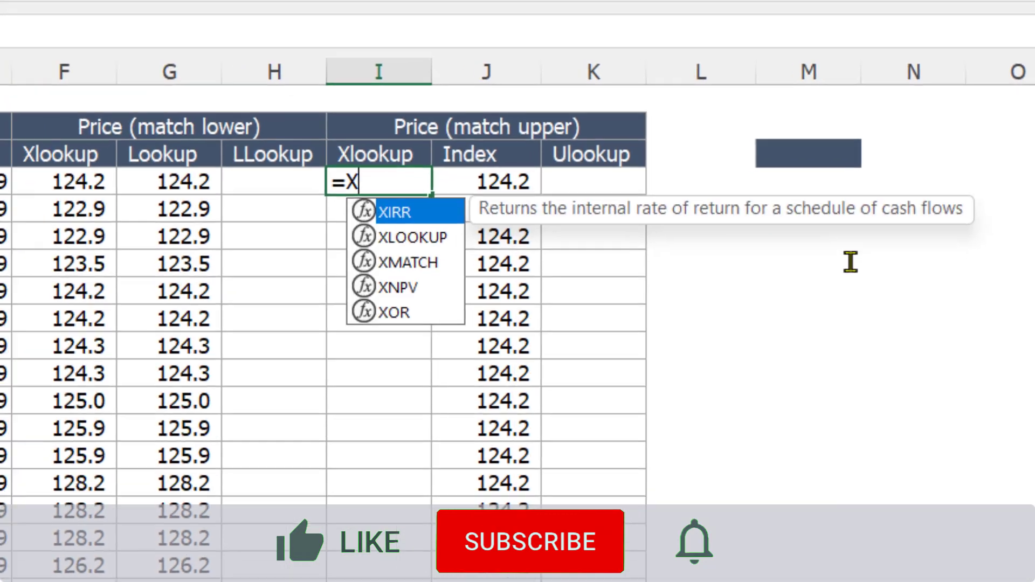
pyautogui.press('Tab')
pyautogui.press('Left')
pyautogui.press('Left')
pyautogui.press('Left')
pyautogui.press('Left')
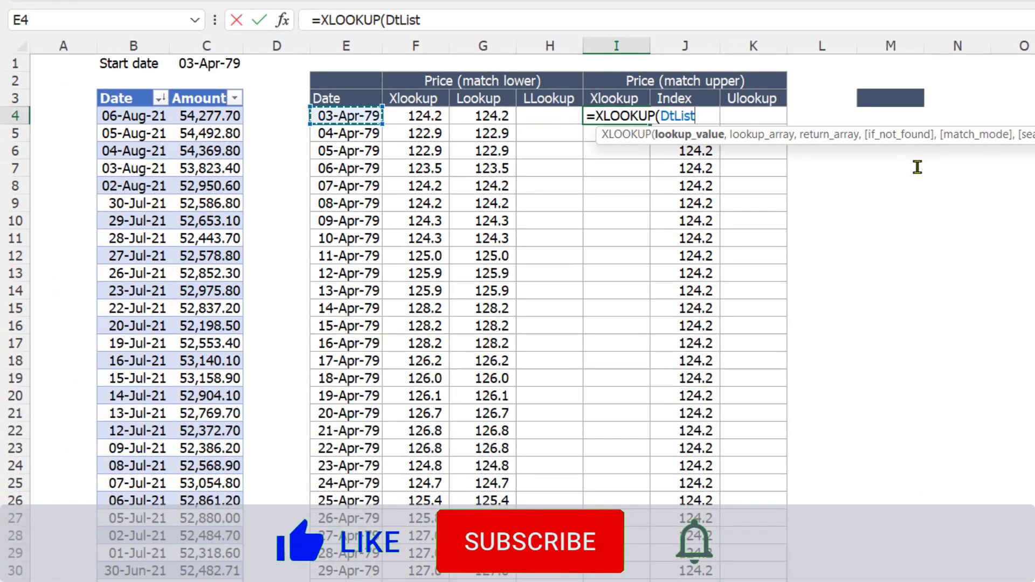
pyautogui.write('#,')
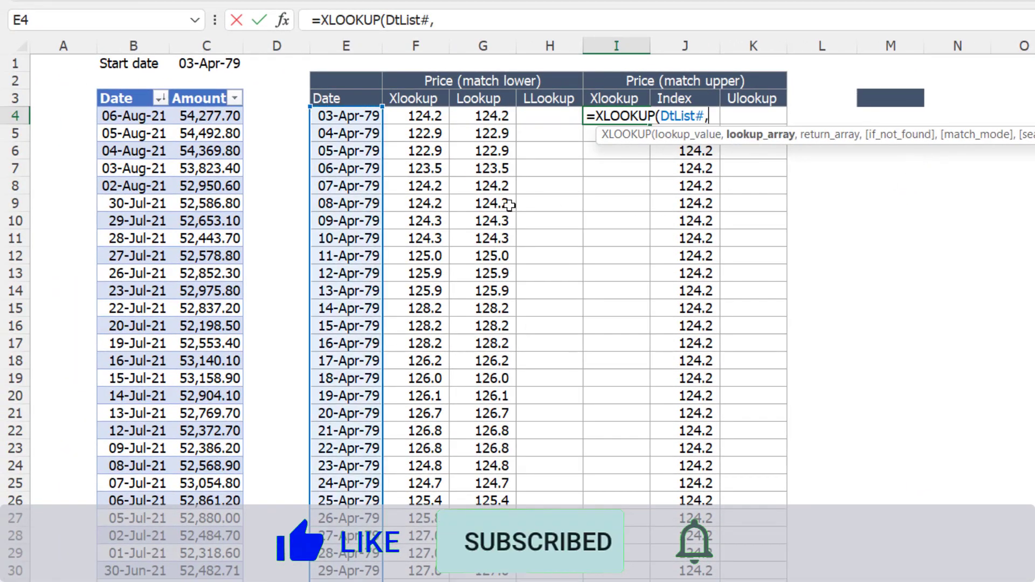
pyautogui.click(129, 85)
pyautogui.write(',')
pyautogui.click(181, 87)
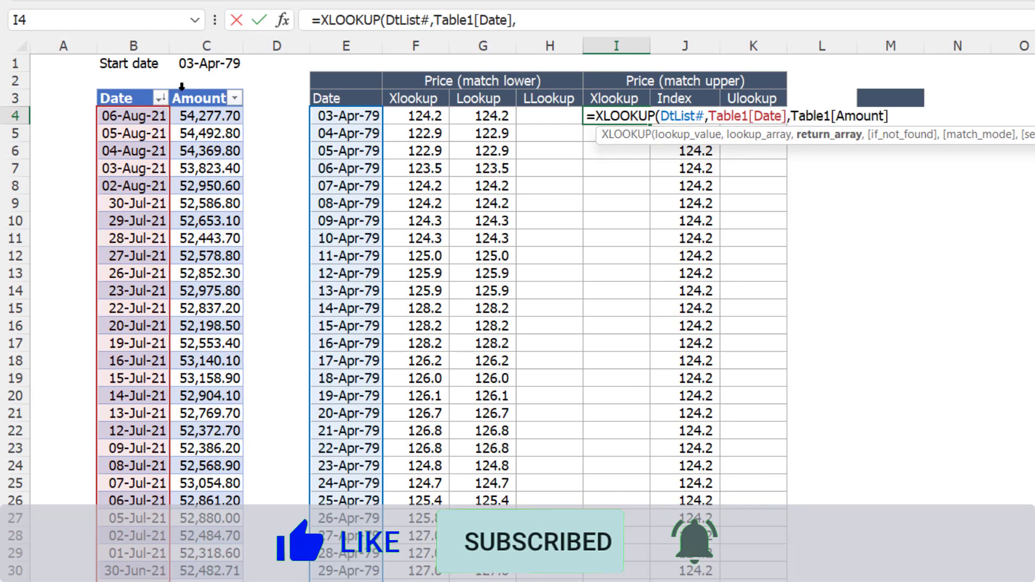
pyautogui.write(',,1)')
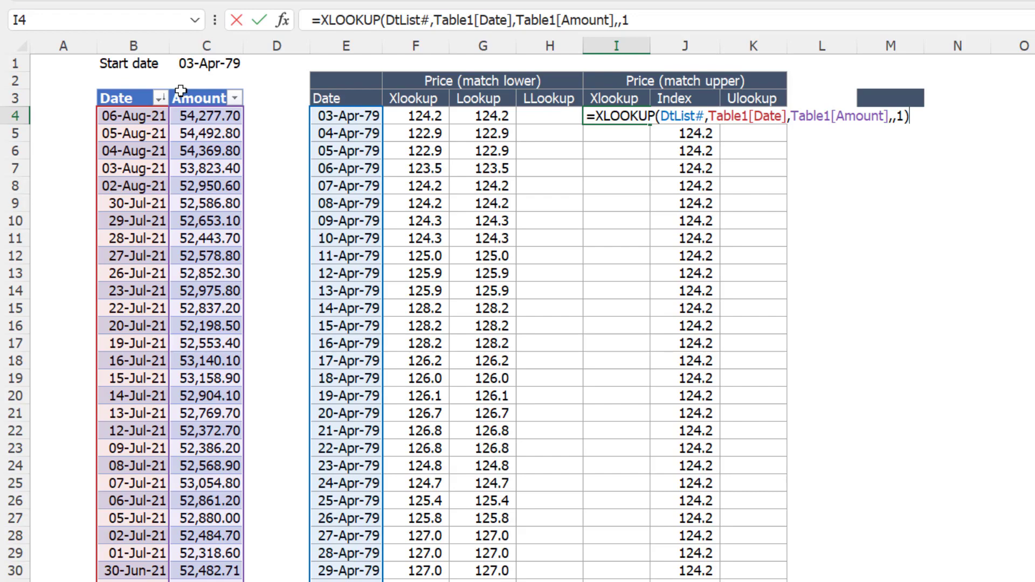
pyautogui.press('Return')
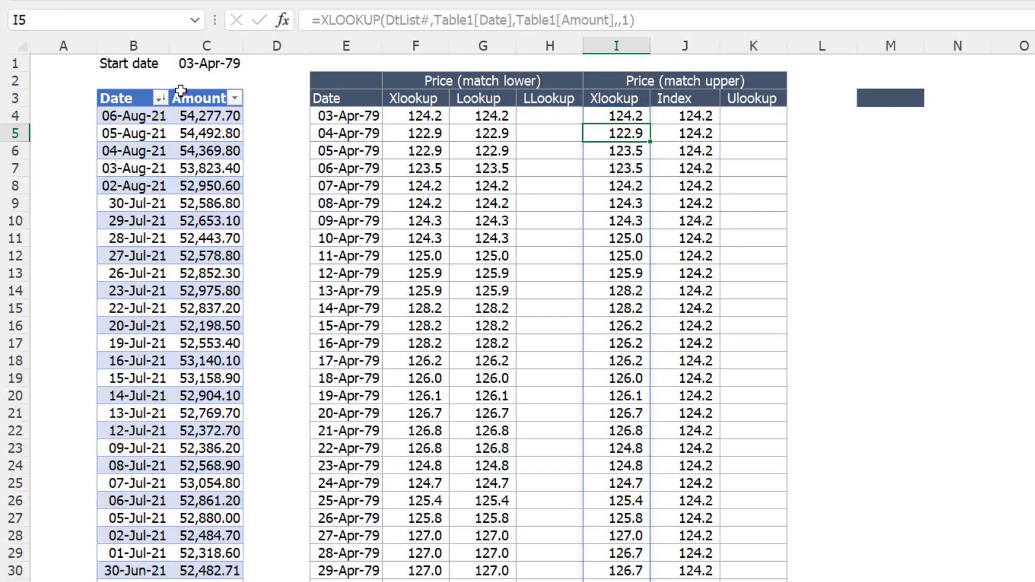
pyautogui.press('Up')
# Review the upper Xlookup and Index LET formulas without changing them.
pyautogui.press('F2')
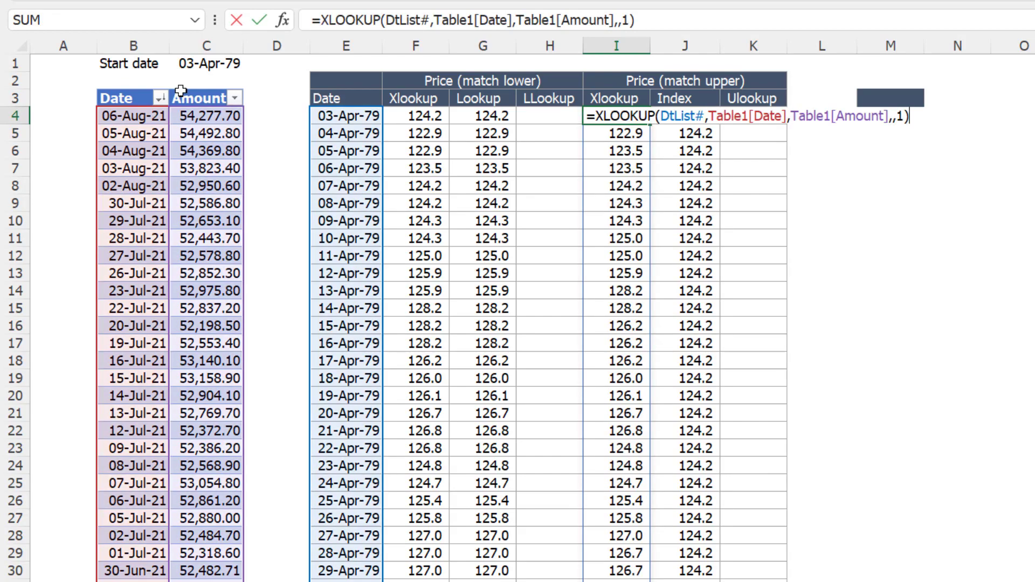
pyautogui.press('Escape')
pyautogui.press('Right')
pyautogui.press('F2')
pyautogui.press('Escape')
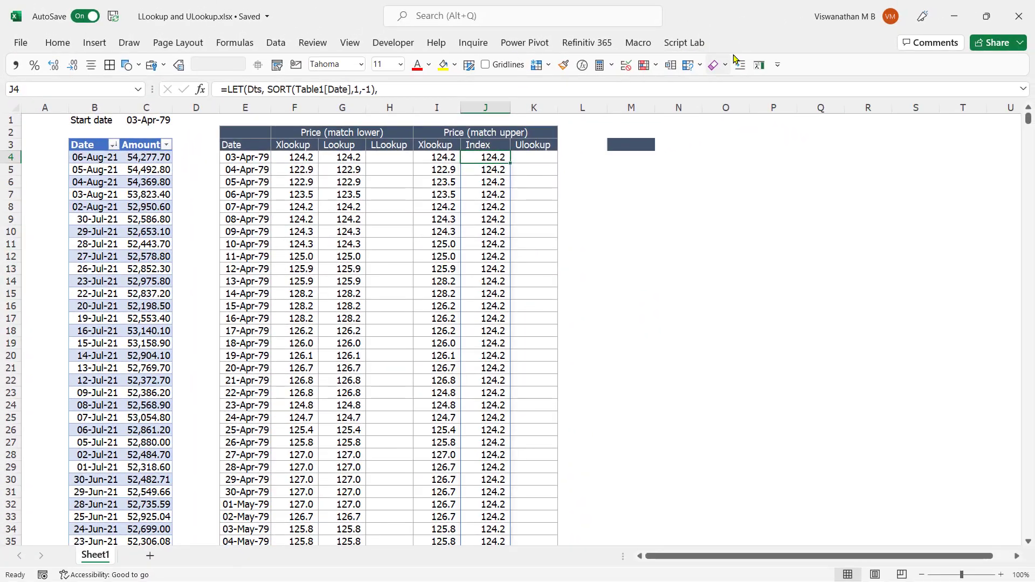
# Open and widen the Advanced Formula Environment to view the LLookup and Ulookup definitions.
pyautogui.click(760, 65)
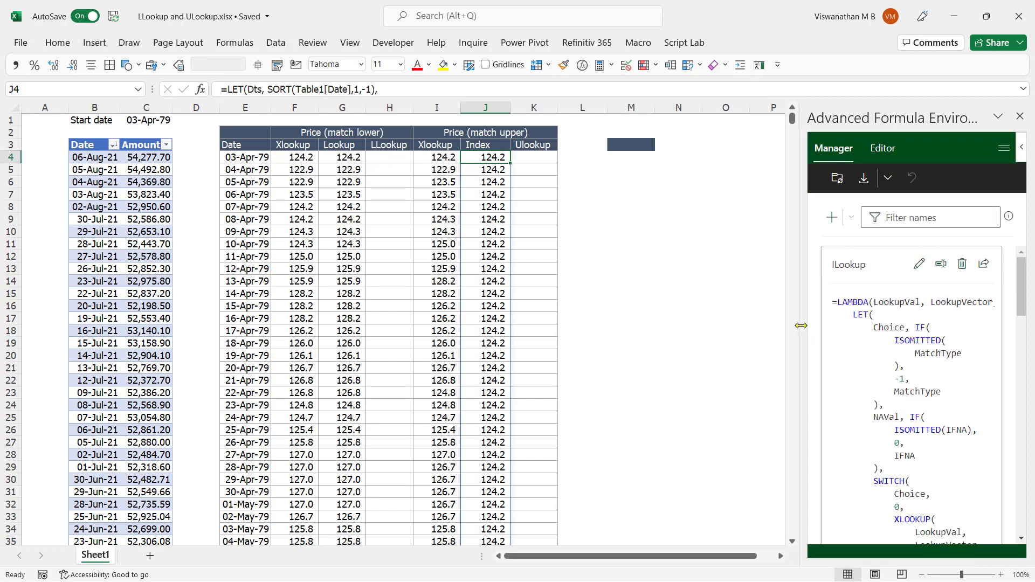
pyautogui.moveTo(801, 326); pyautogui.dragTo(710, 323)
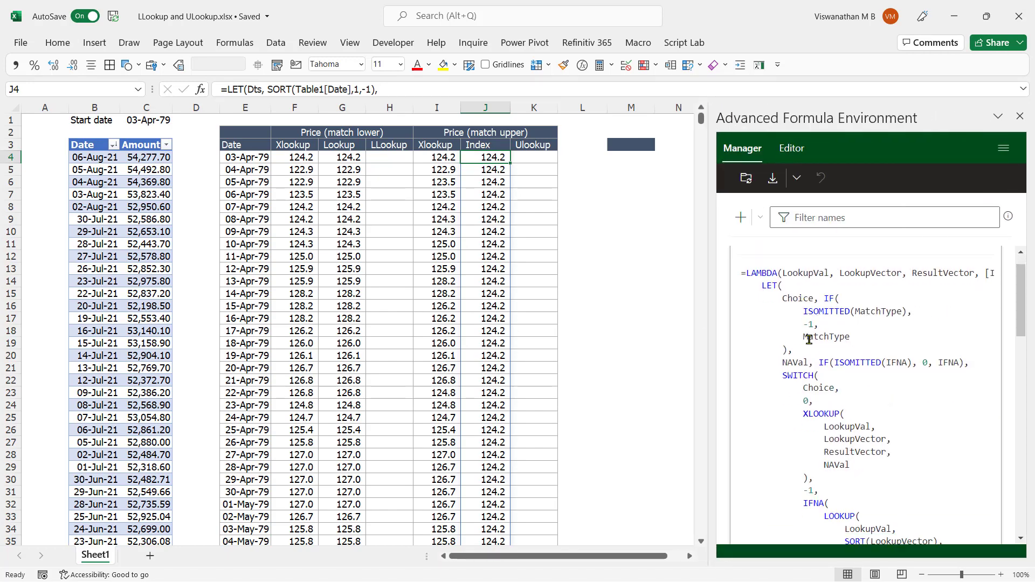
pyautogui.scroll(-10, 809, 339)
pyautogui.scroll(1, 807, 338)
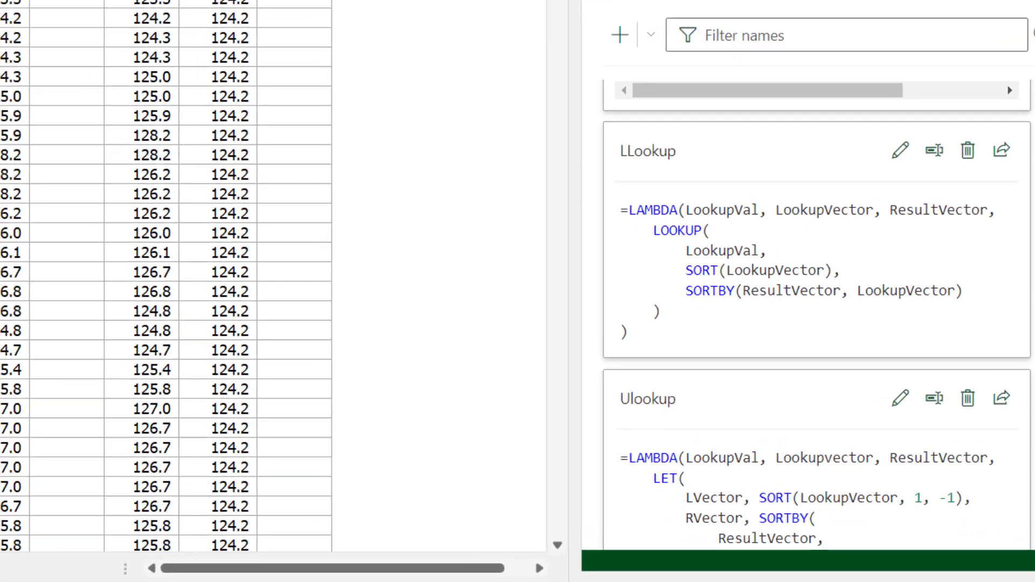
# Enter =LLookup(DtList#,Table1[Date],Table1[Amount]) in H4 to spill next-lower prices.
pyautogui.write('=L')
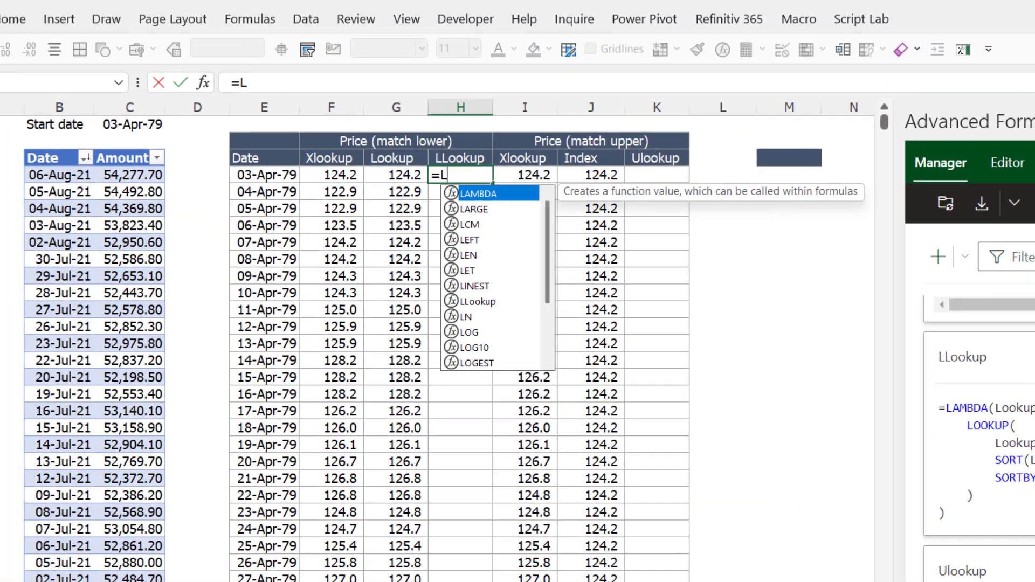
pyautogui.write('lo')
pyautogui.press('Tab')
pyautogui.write('DtList')
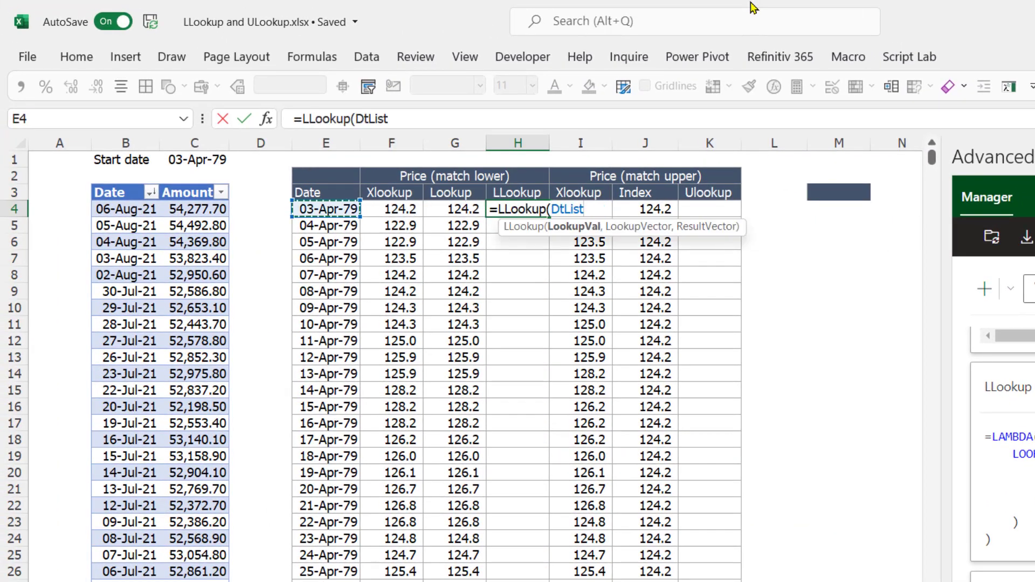
pyautogui.write('#')
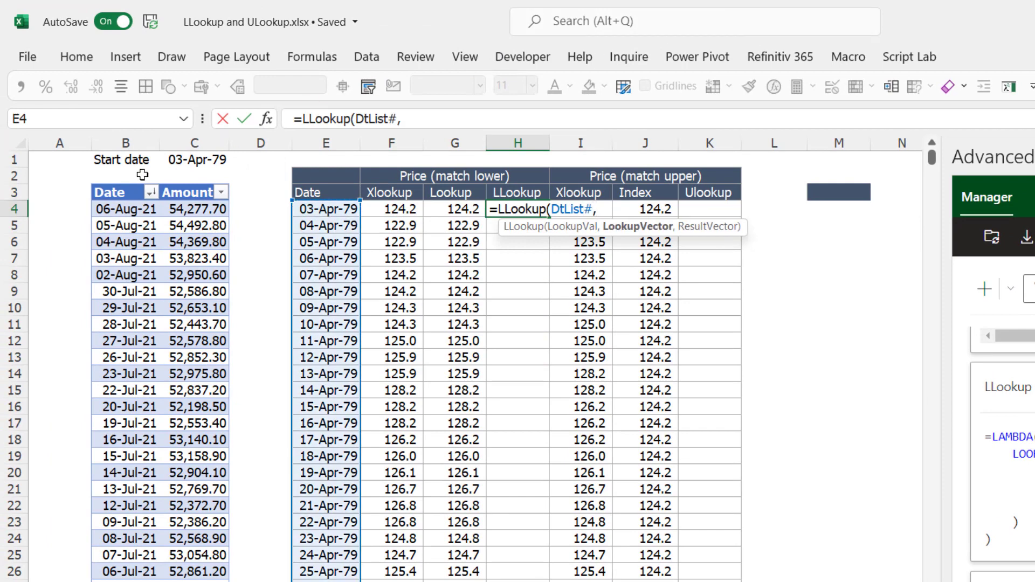
pyautogui.write(',')
pyautogui.click(134, 186)
pyautogui.write(',')
pyautogui.click(176, 184)
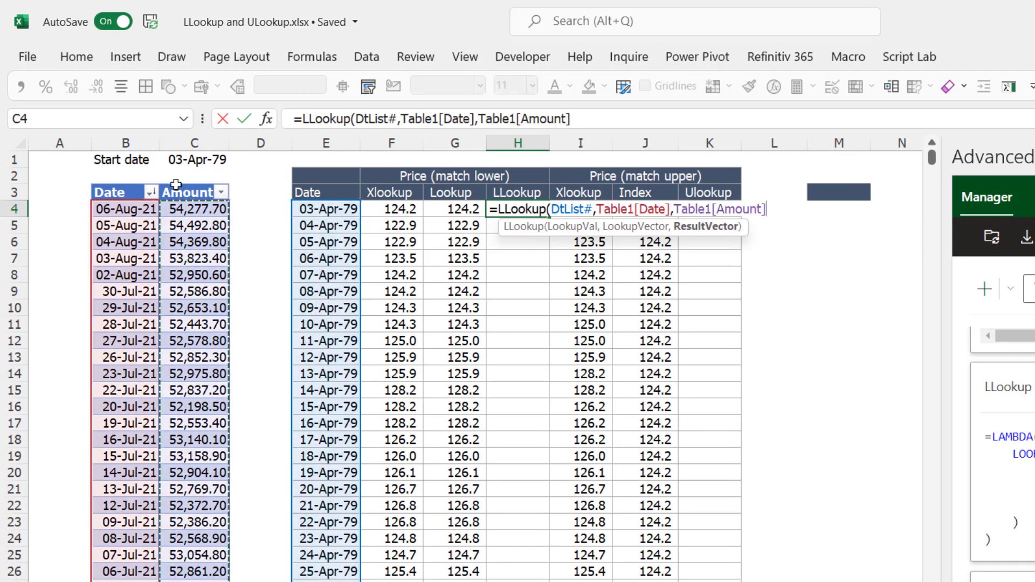
pyautogui.write(')')
pyautogui.press('Return')
pyautogui.press('Up')
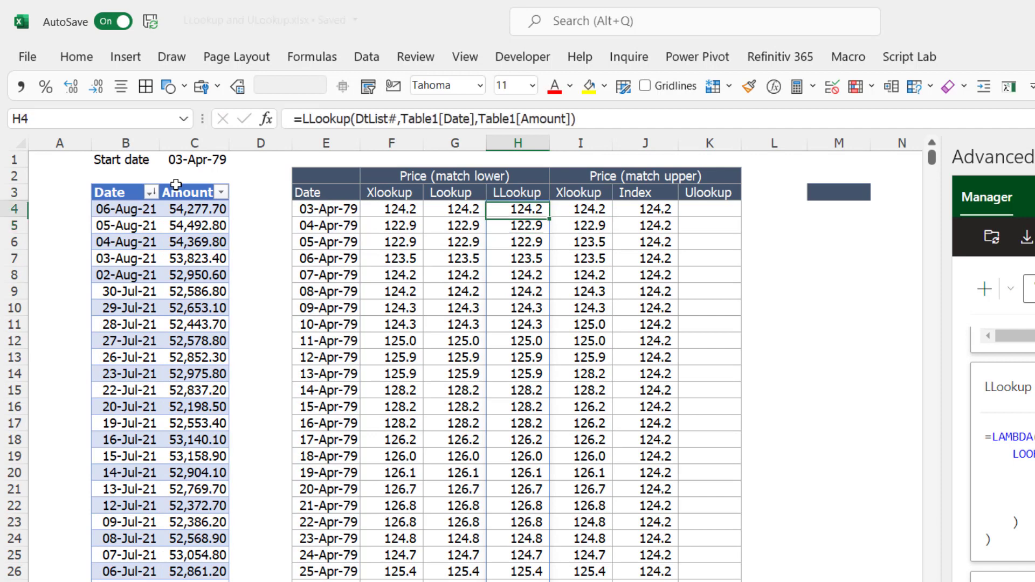
pyautogui.press('Right')
pyautogui.press('Right')
pyautogui.press('Right')
# Enter =Ulookup(DtList#,Table1[Date],Table1[Amount]) in K4 to spill next-higher prices.
pyautogui.write('=Ul')
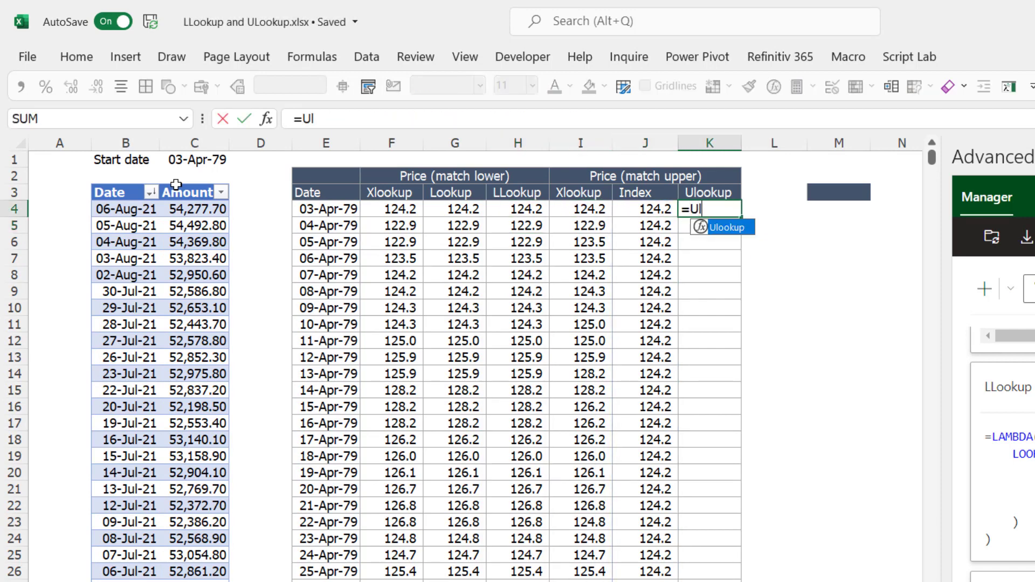
pyautogui.press('Tab')
pyautogui.press('Left')
pyautogui.press('Left')
pyautogui.press('Right')
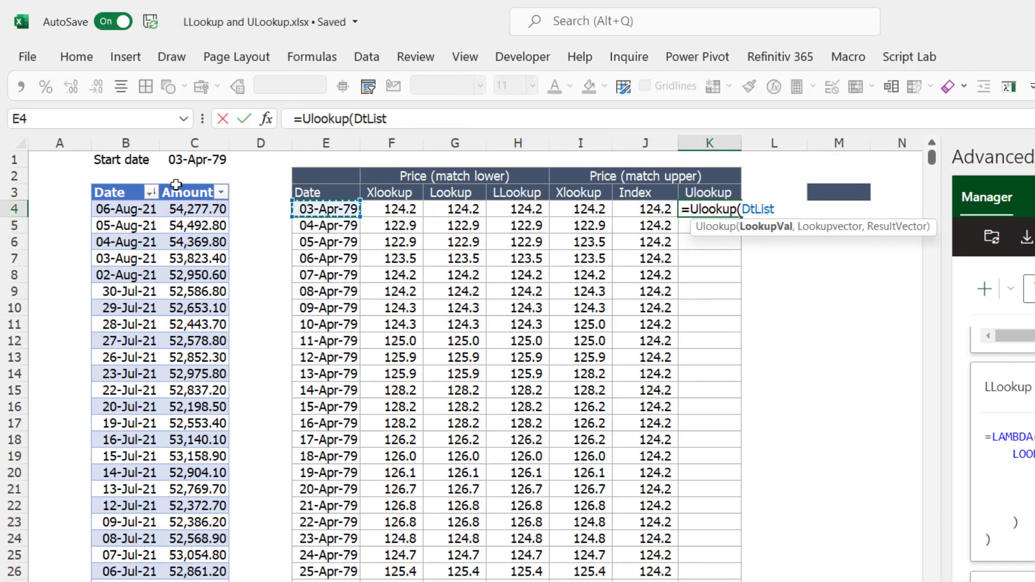
pyautogui.write('#,')
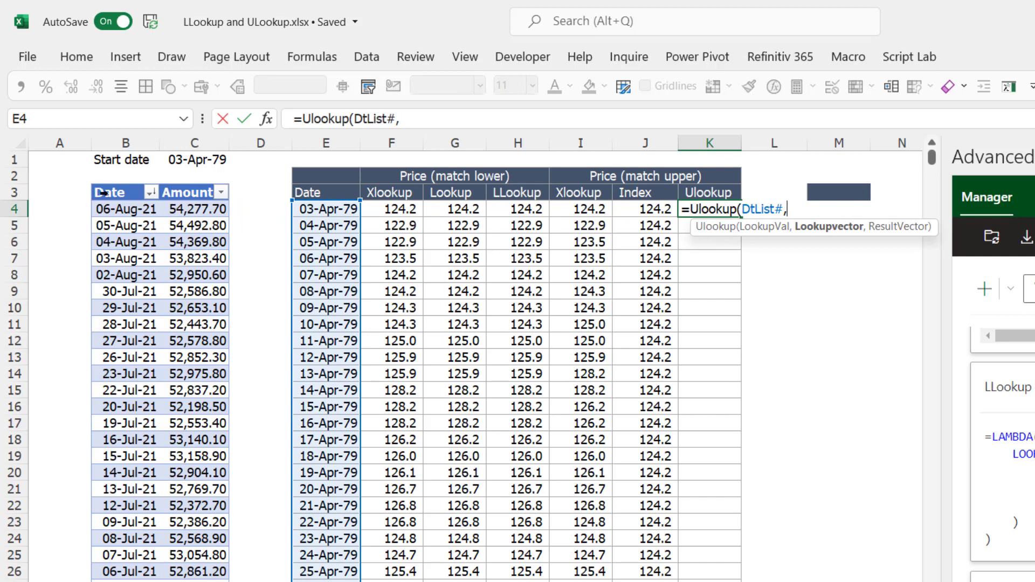
pyautogui.click(117, 184)
pyautogui.write(',')
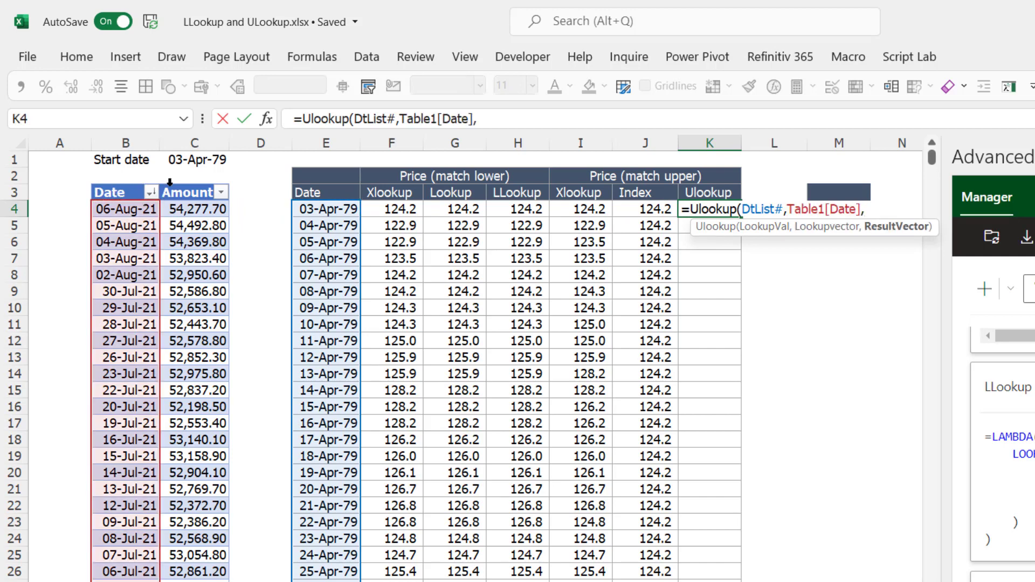
pyautogui.click(170, 184)
pyautogui.write(')')
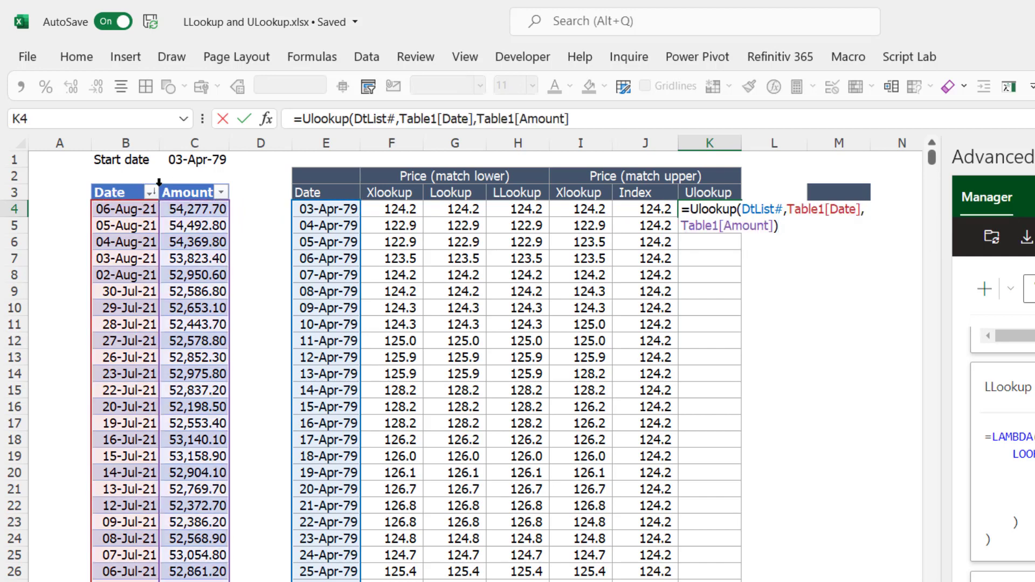
pyautogui.press('Return')
pyautogui.press('Up')
pyautogui.press('Right')
pyautogui.press('Right')
# Enter =ILookup(DtList#,Table1[Date],Table1[Amount],0,-1) in M4.
pyautogui.write('=')
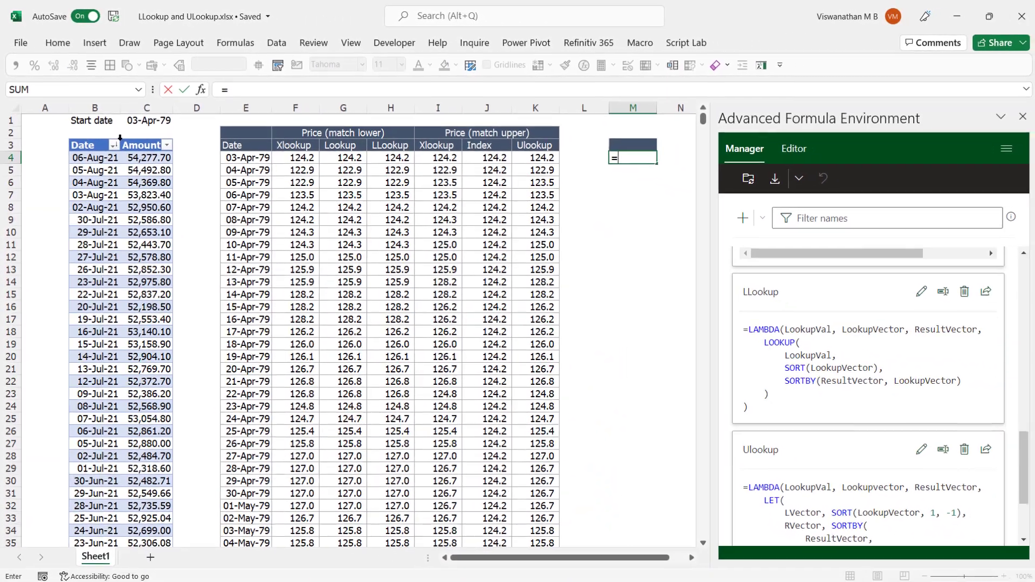
pyautogui.write('lLookup(')
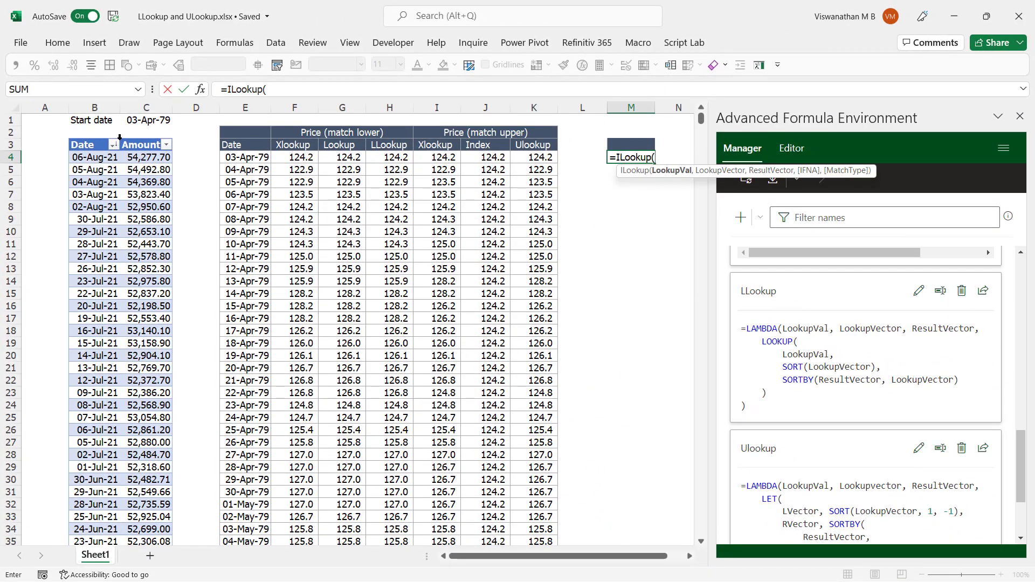
pyautogui.write('DtList#')
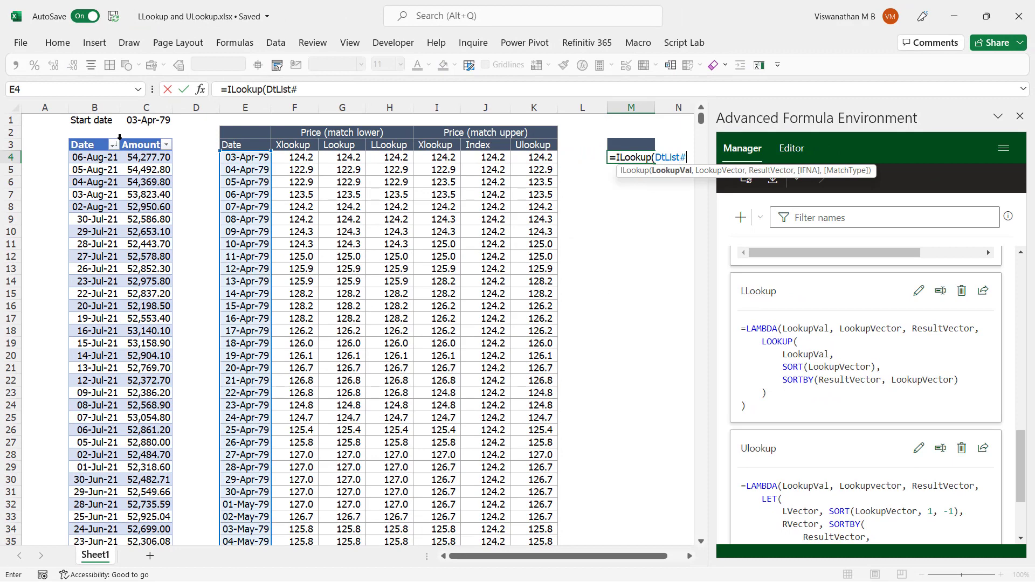
pyautogui.write(',')
pyautogui.click(102, 138)
pyautogui.write(',')
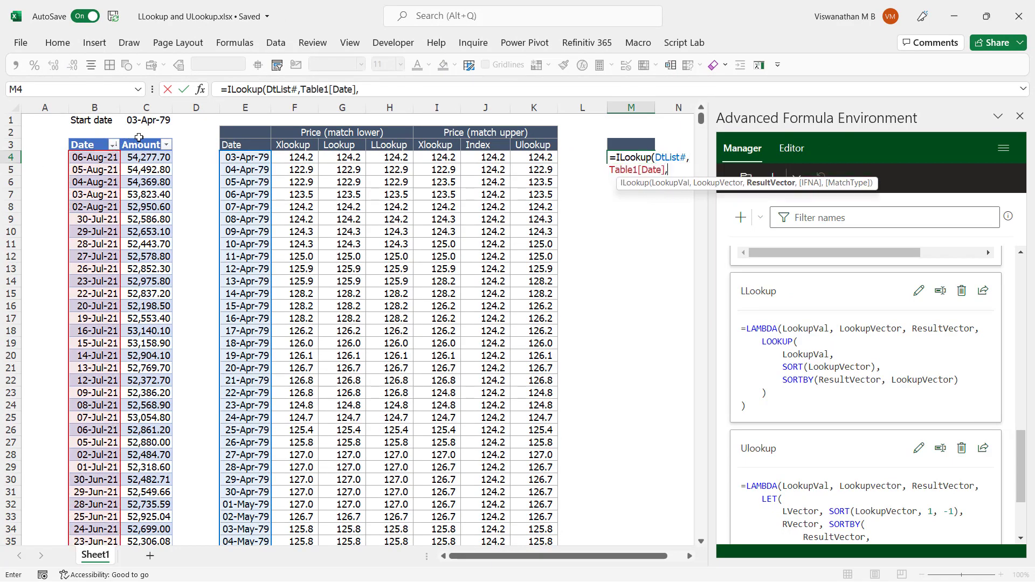
pyautogui.click(138, 140)
pyautogui.write(',')
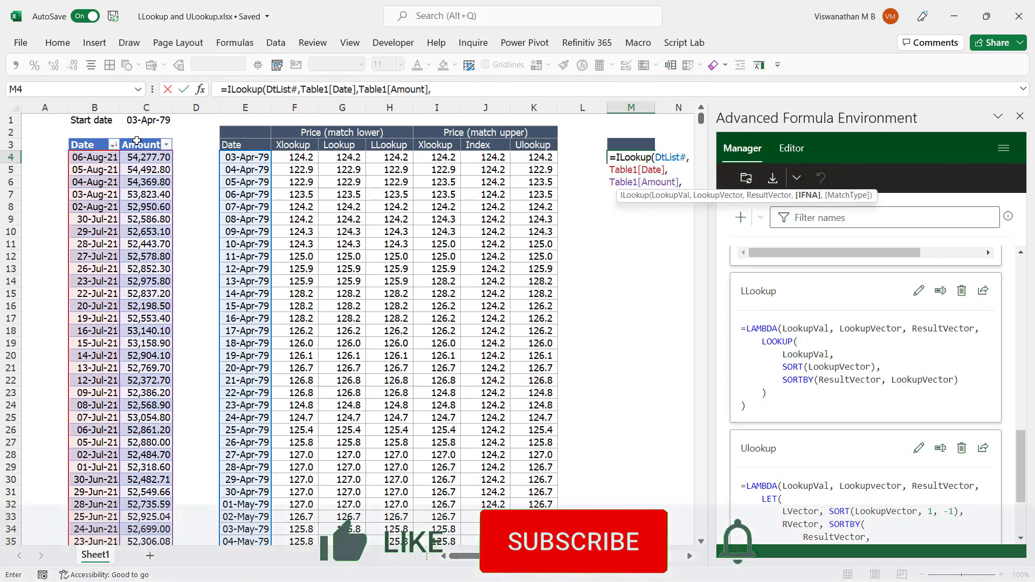
pyautogui.write('0,')
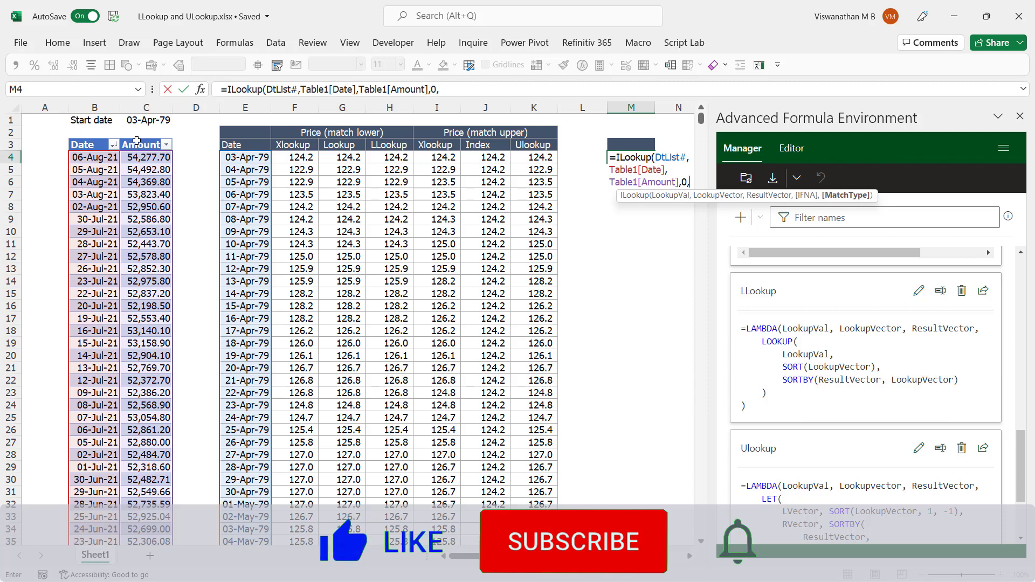
pyautogui.write('-1)')
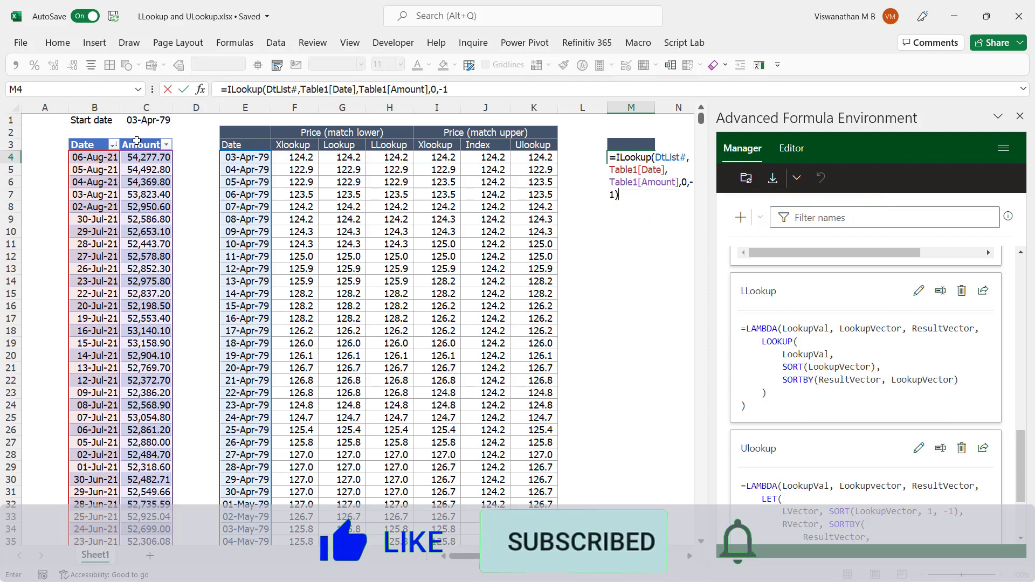
pyautogui.press('Return')
# Change the ILookup formula's last argument in M4 from -1 to 0 for exact matches.
pyautogui.press('Up')
pyautogui.press('F2')
pyautogui.press('Left')
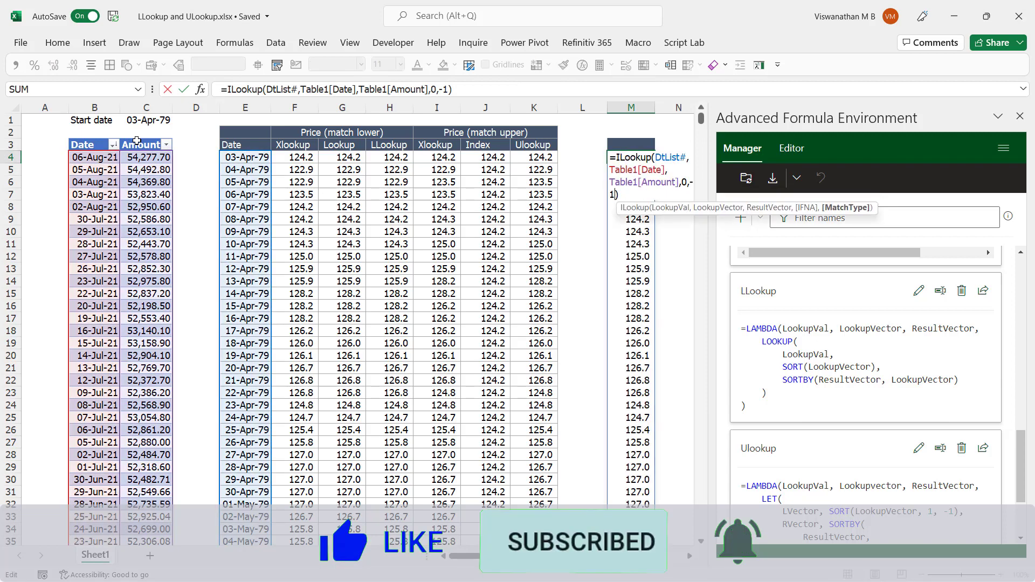
pyautogui.hotkey('shift', 'Left')
pyautogui.write('0')
pyautogui.press('Return')
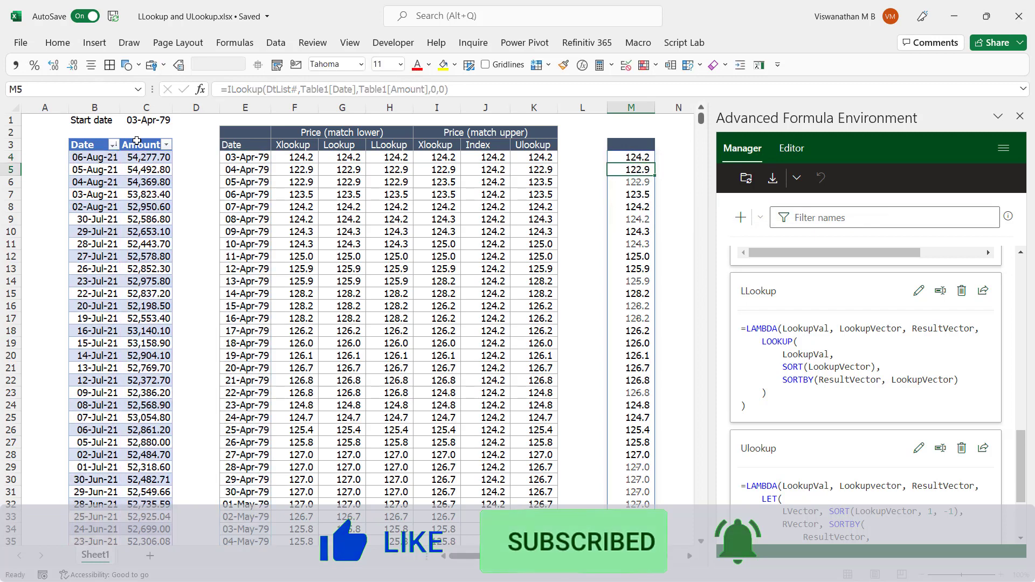